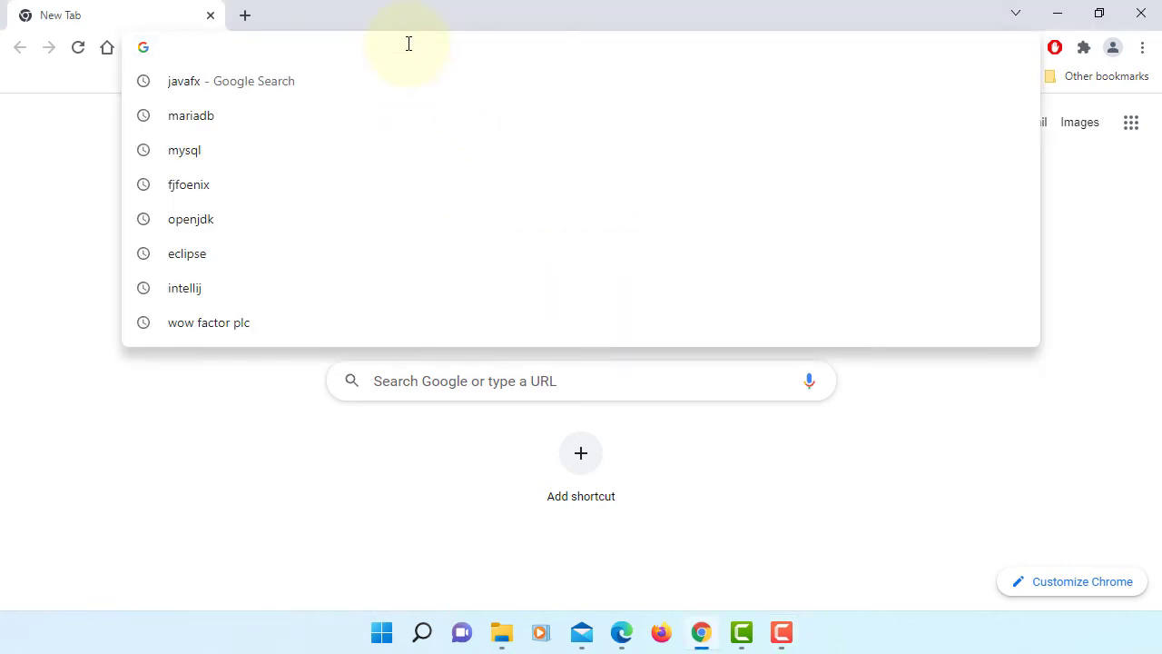
Go to oracle.com, reach Java downloads and show the JDK 17 Windows files
text(oracl)
key(Return)
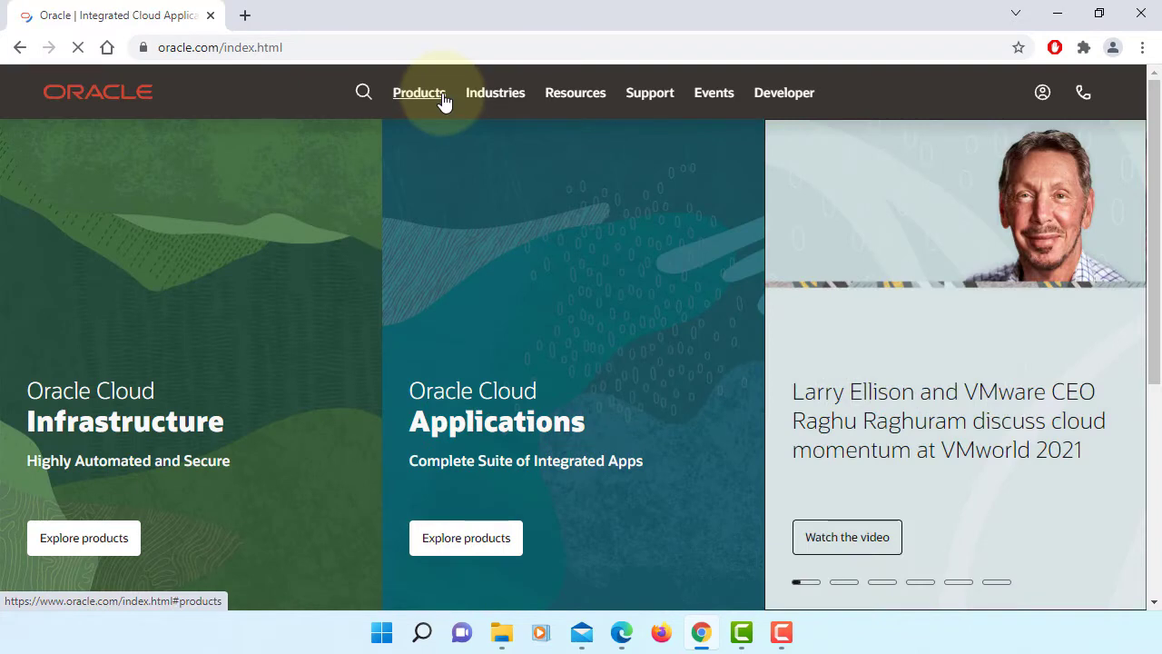
click(443, 100)
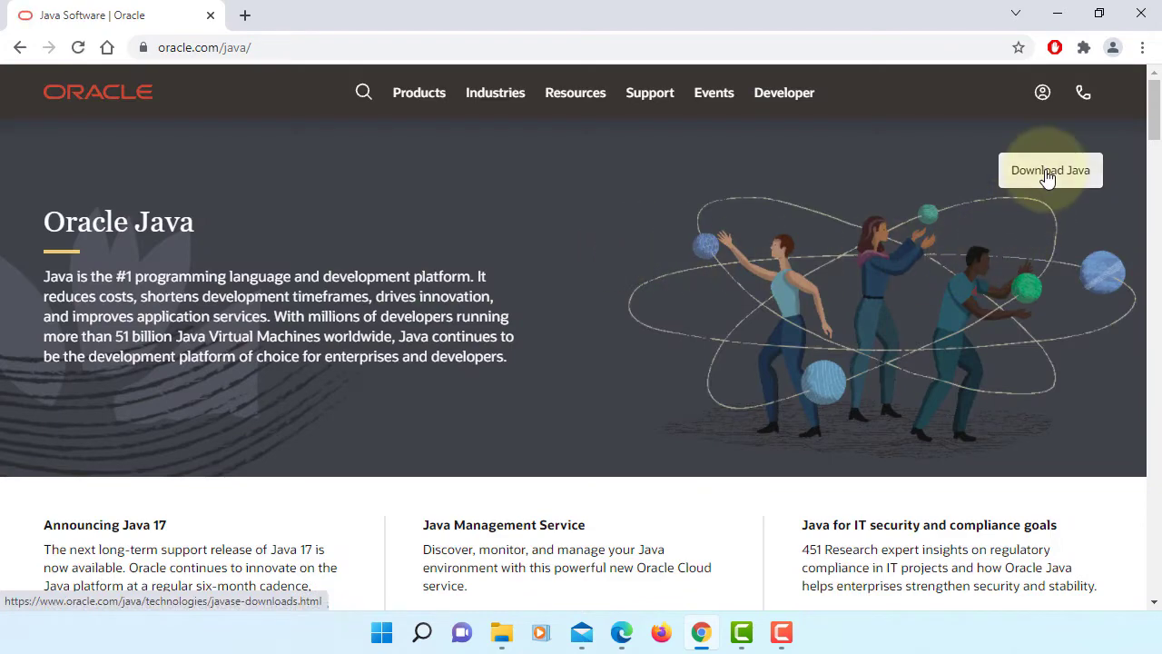
click(1049, 173)
scroll(526, 354, down, 2)
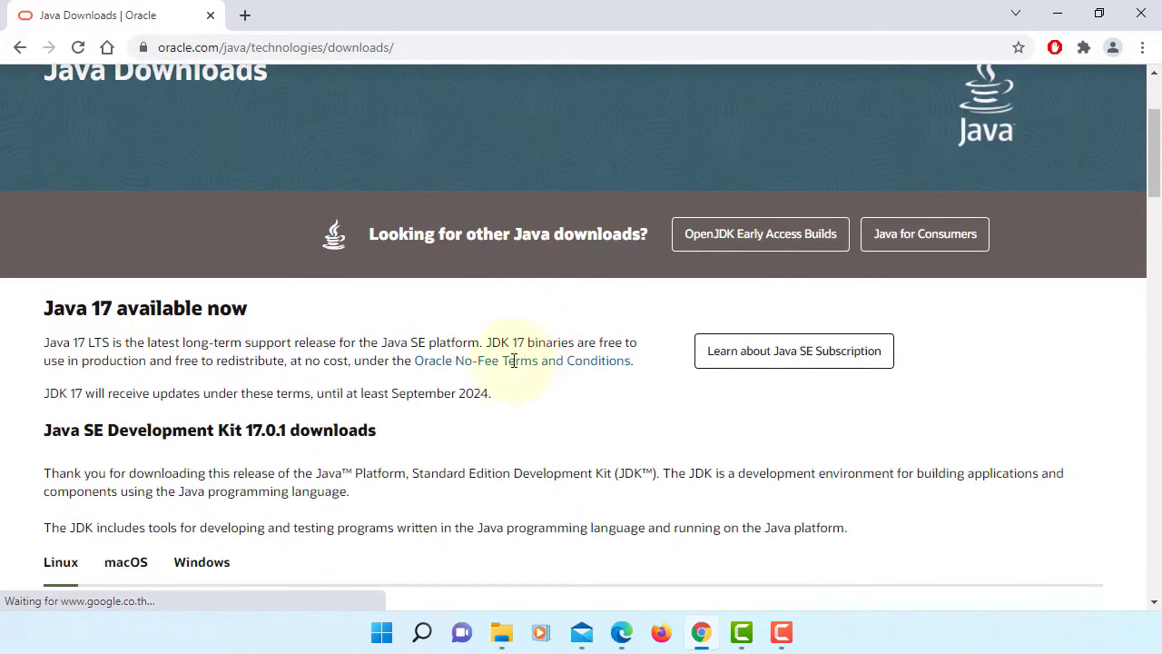
scroll(513, 363, down, 2)
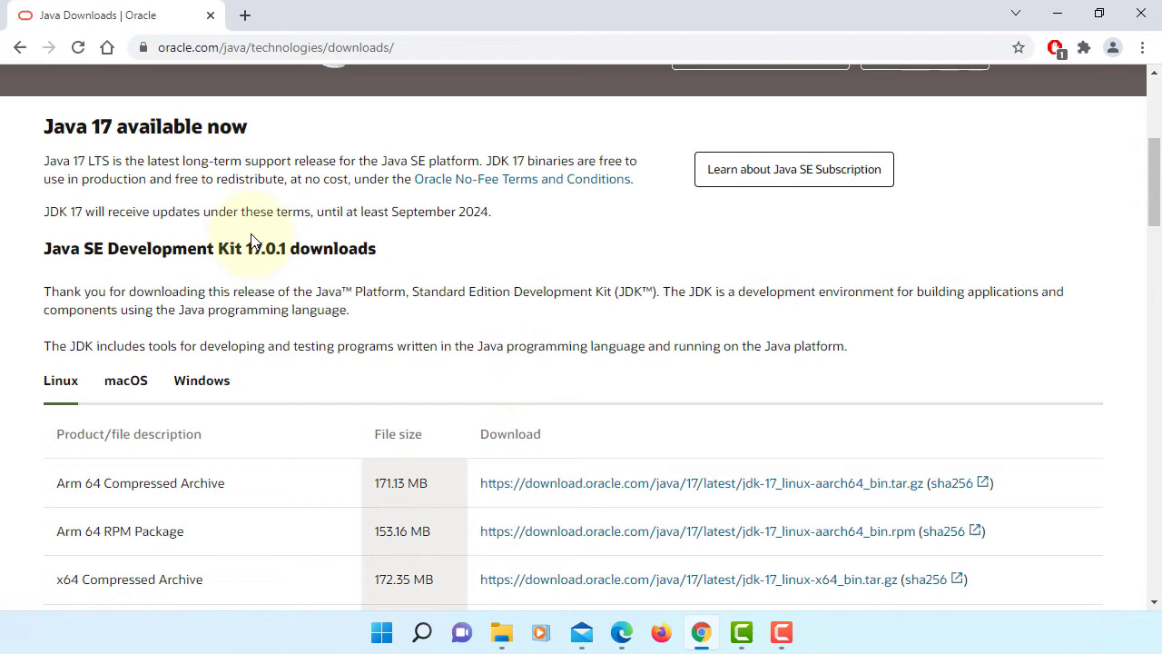
click(202, 381)
scroll(518, 372, down, 3)
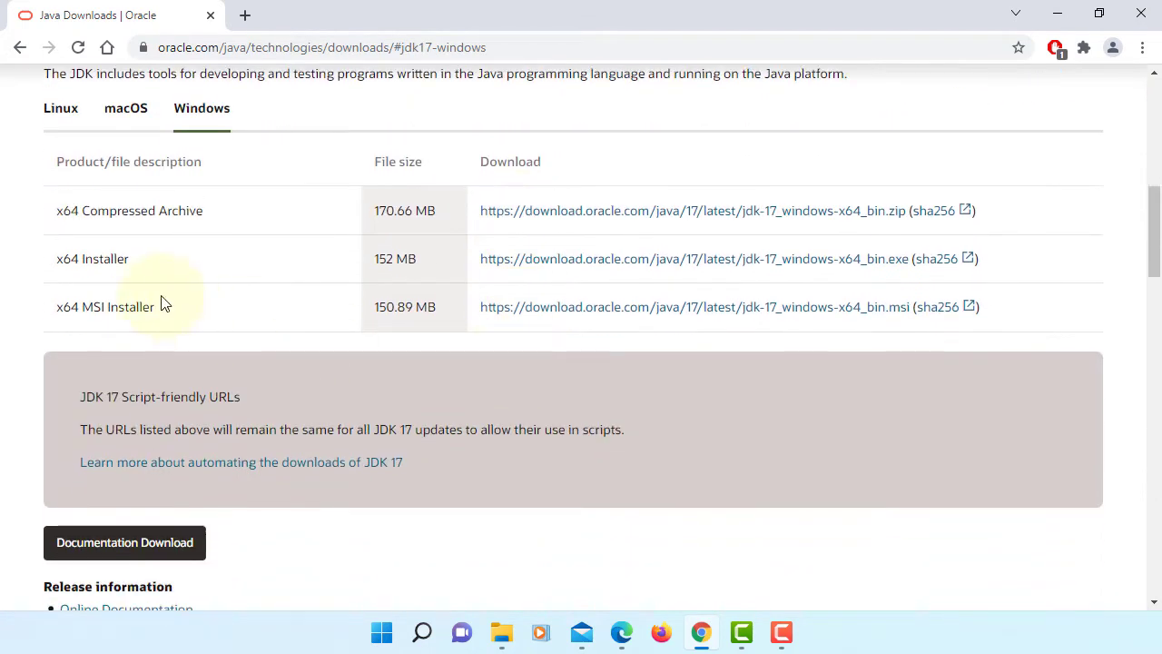
Download the 152 MB JDK 17 x64 Installer .exe and open it from Chrome
click(799, 261)
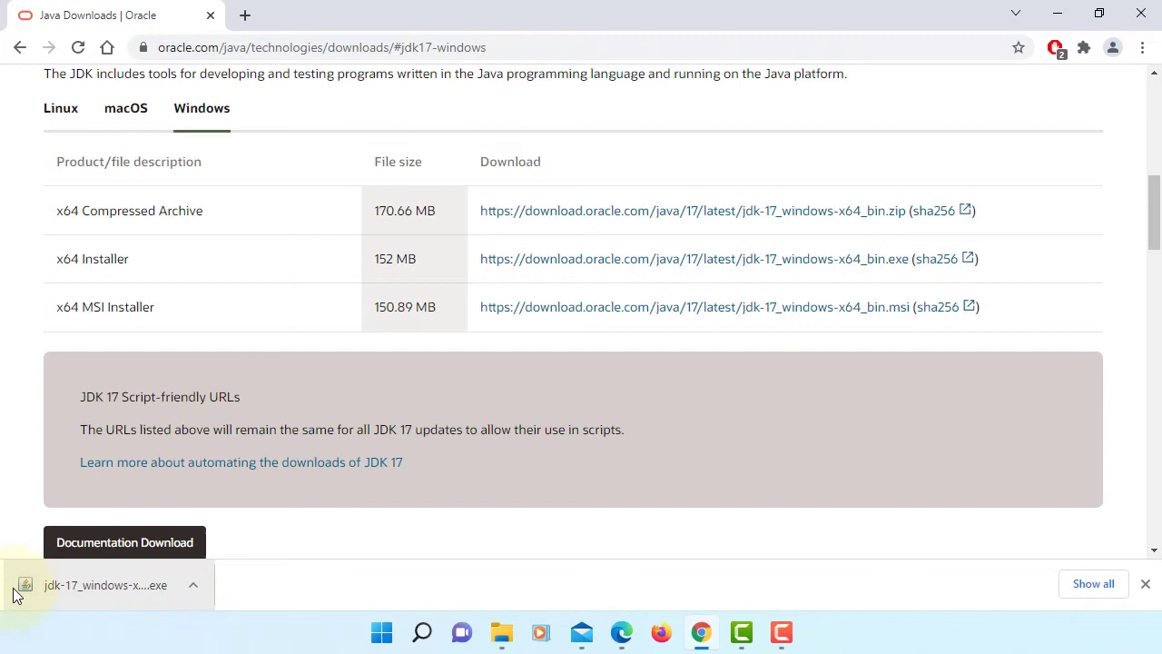
click(145, 593)
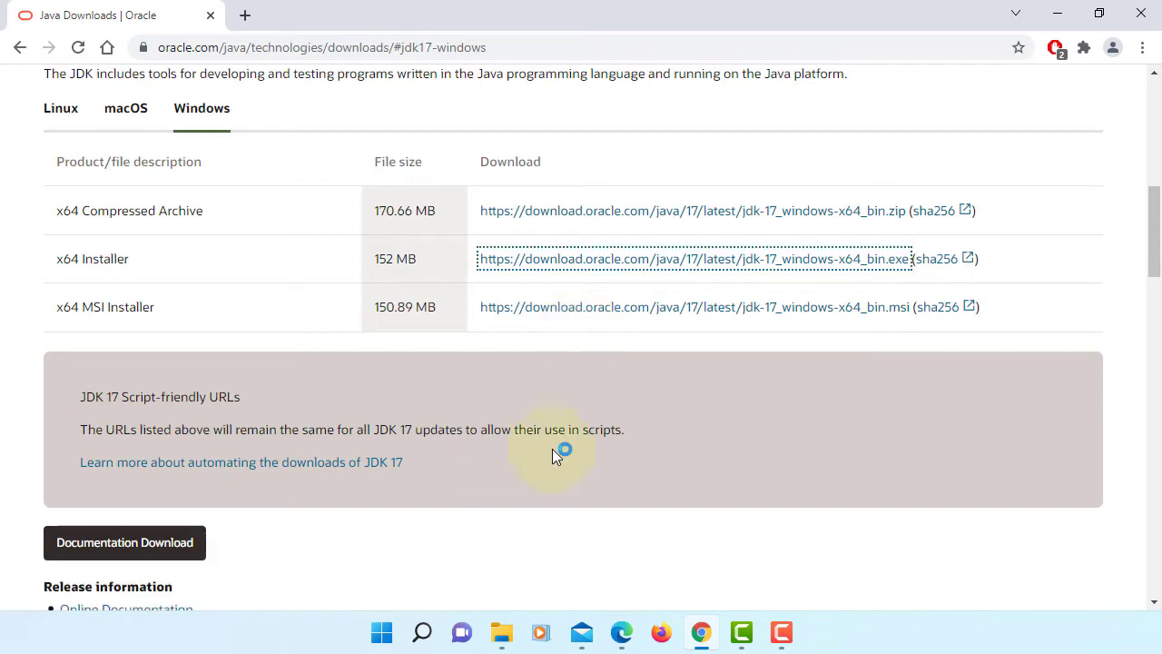
Run JDK 17.0.1 setup, keeping the default C:\Program Files\Java\jdk-17.0.1 destination folder
click(1065, 15)
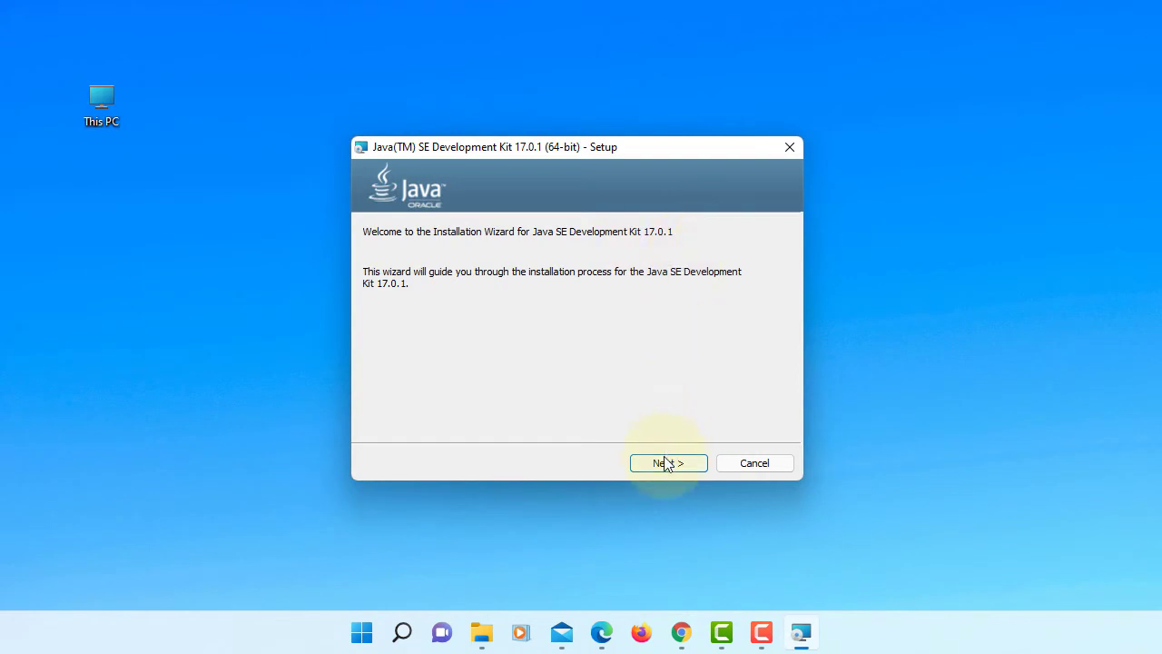
click(666, 463)
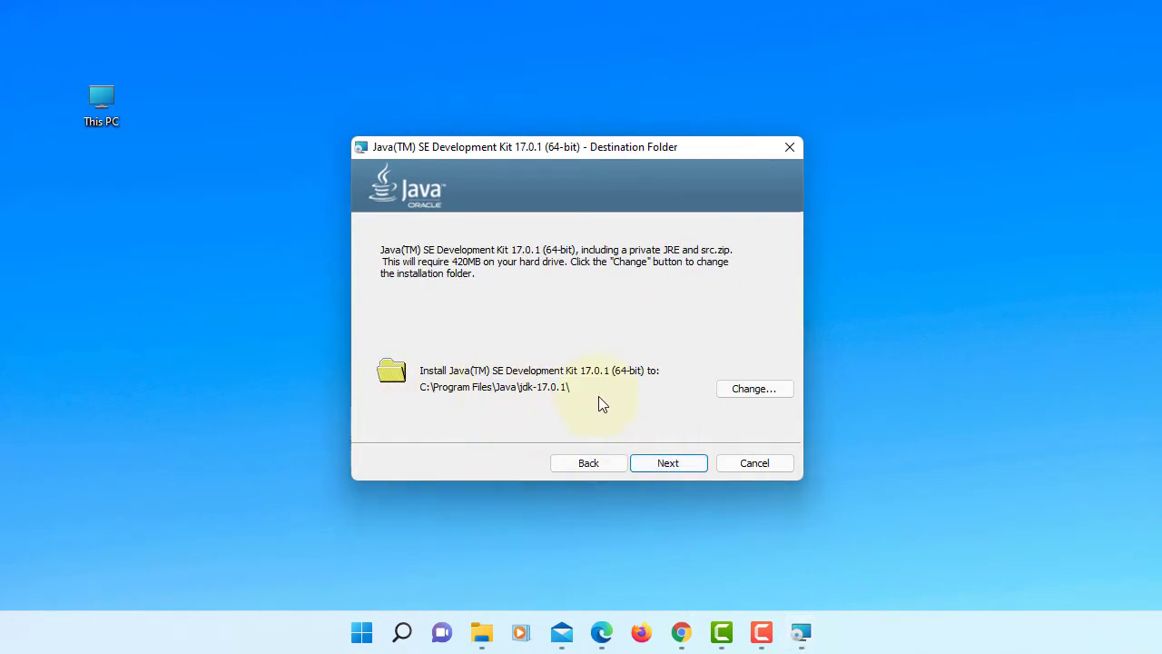
click(666, 463)
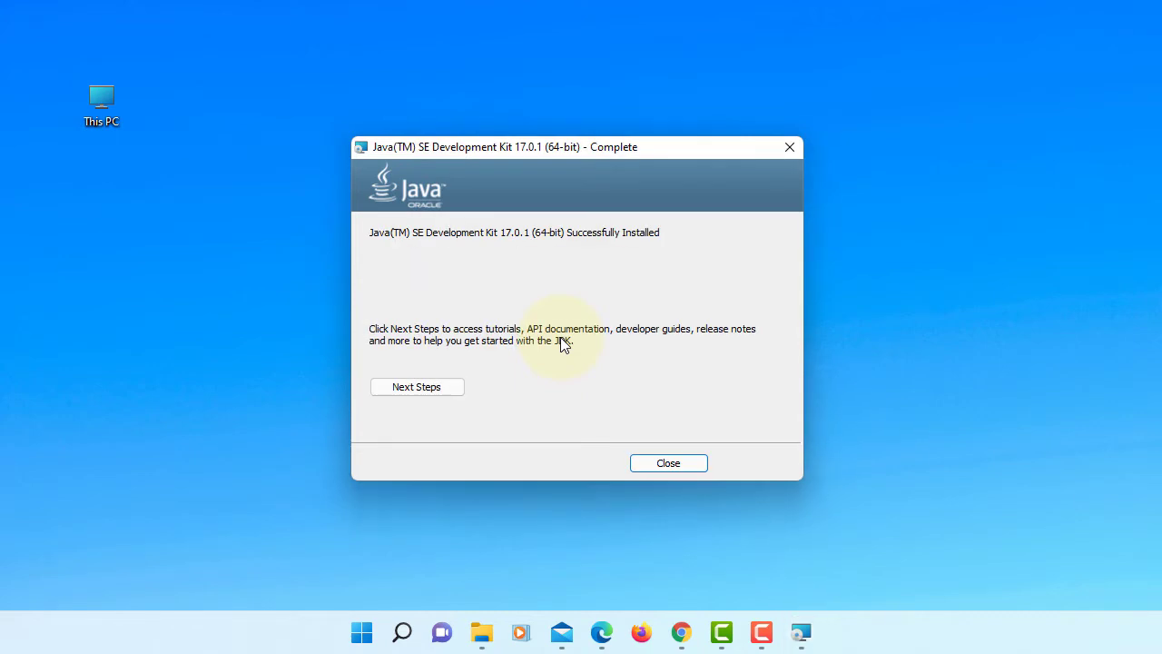
Close the finished installer and open Advanced system settings via This PC's Properties
click(660, 464)
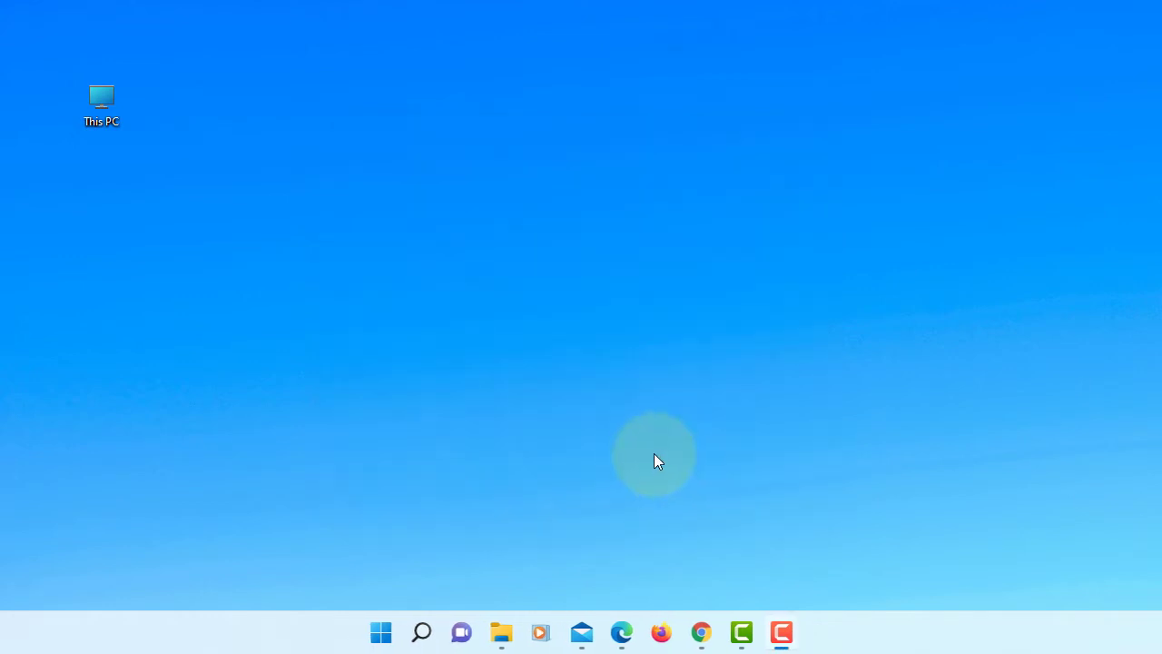
click(118, 89)
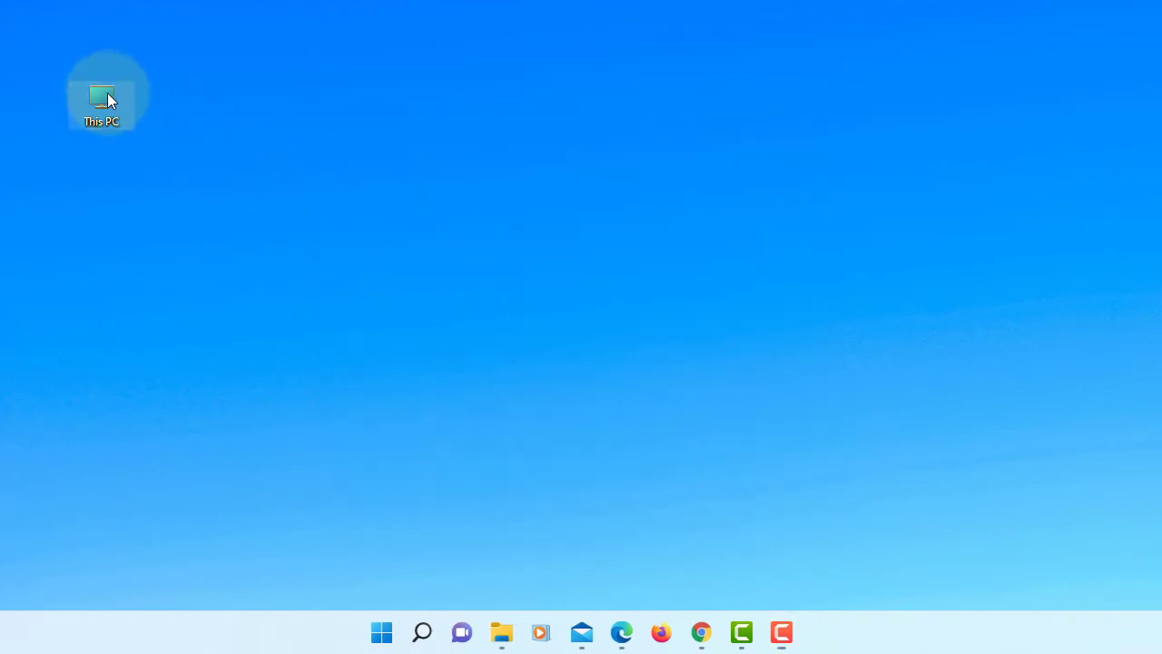
right_click(108, 93)
click(211, 305)
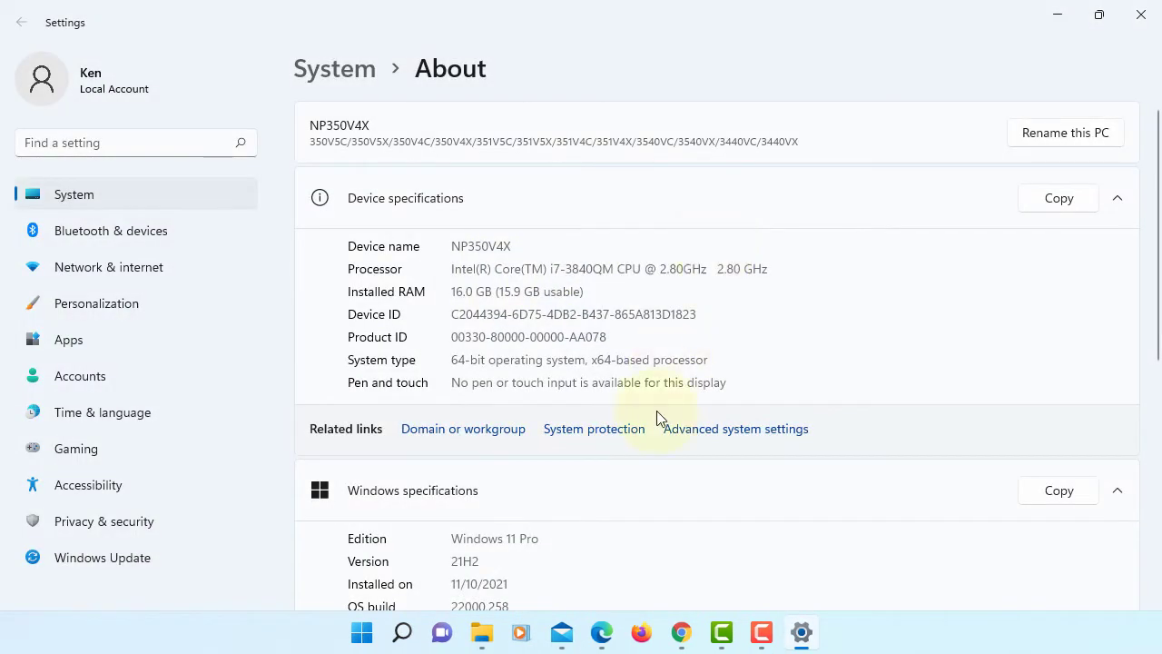
click(723, 429)
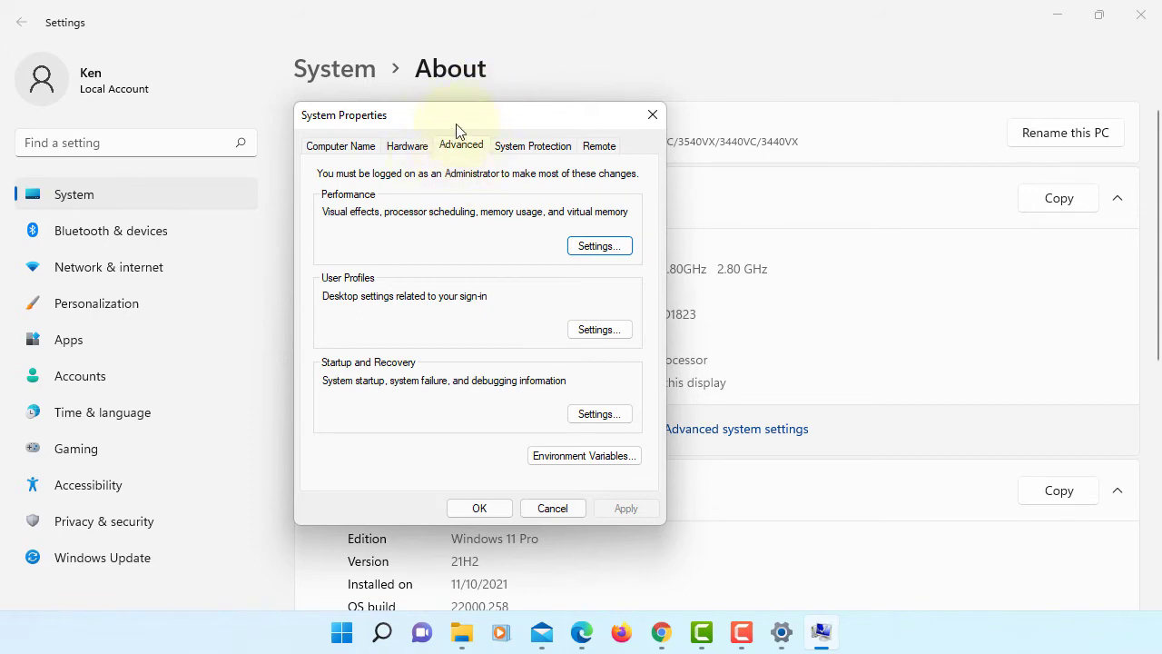
In Environment Variables, create the user variable CLASSPATH with value '.'
click(603, 463)
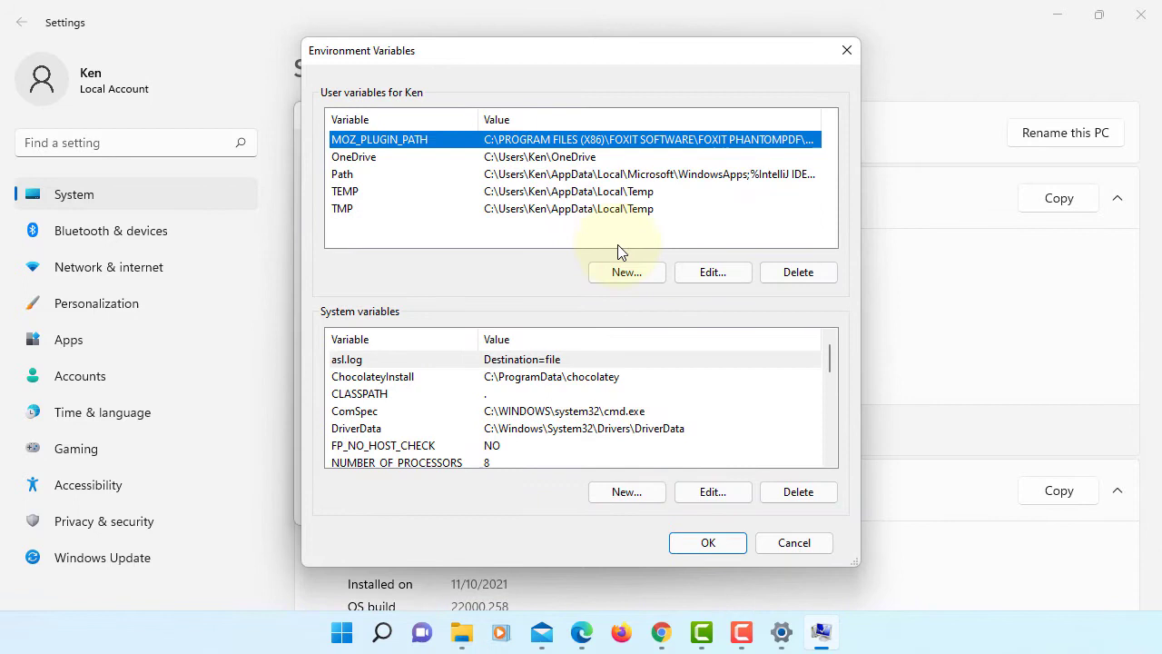
click(625, 272)
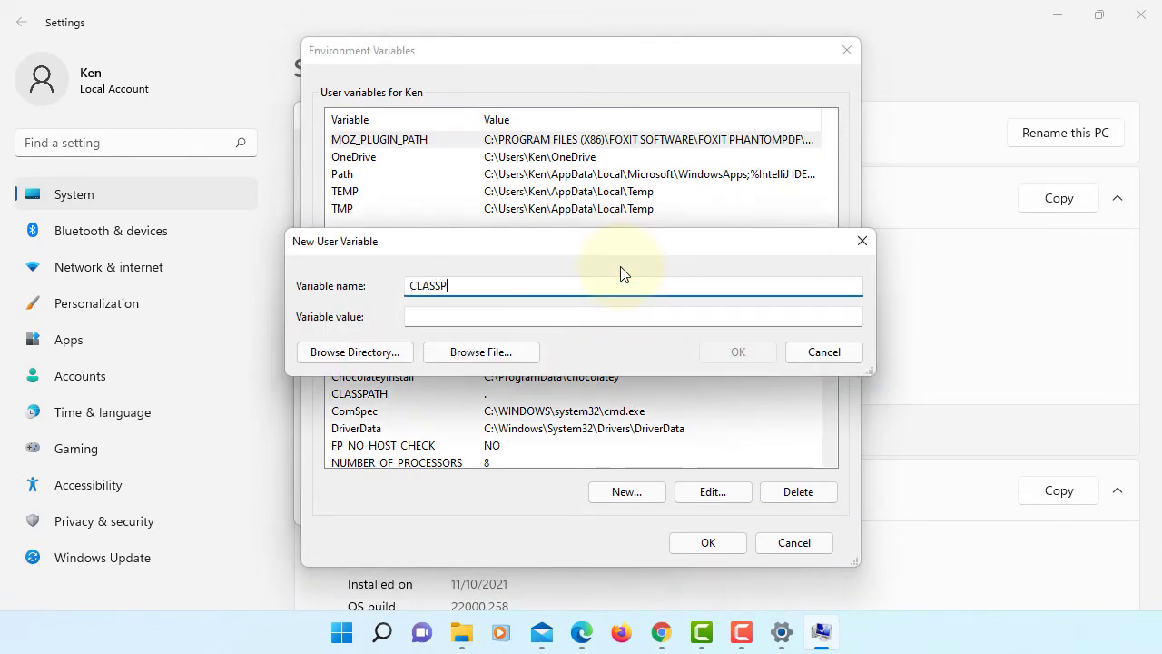
key(Tab)
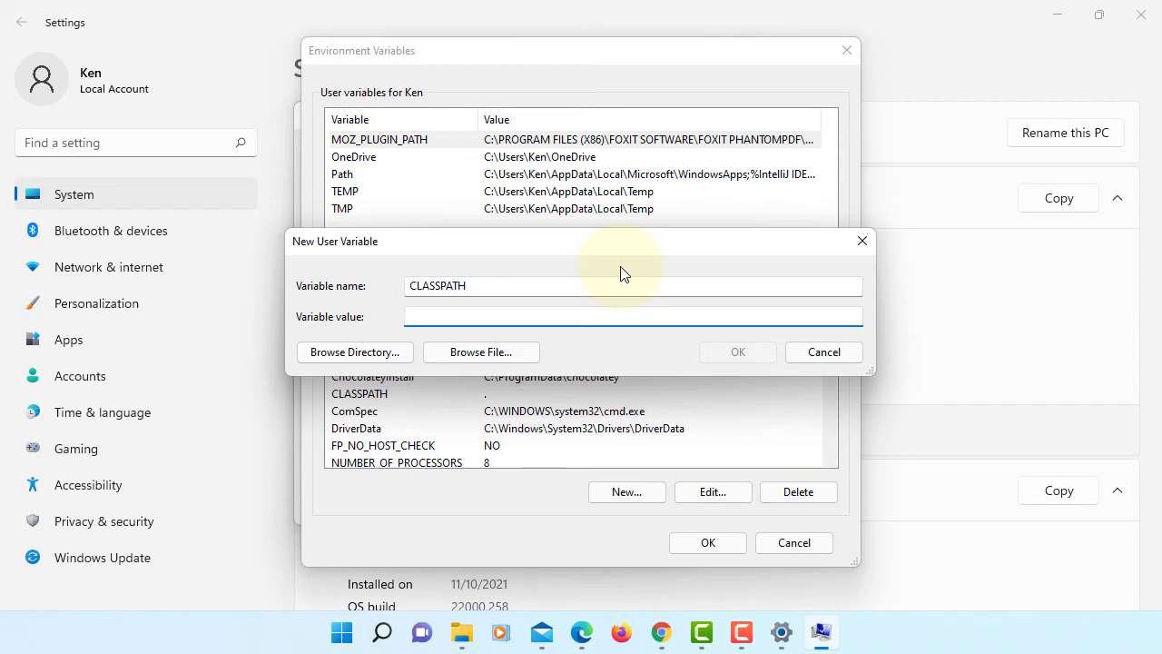
text(.)
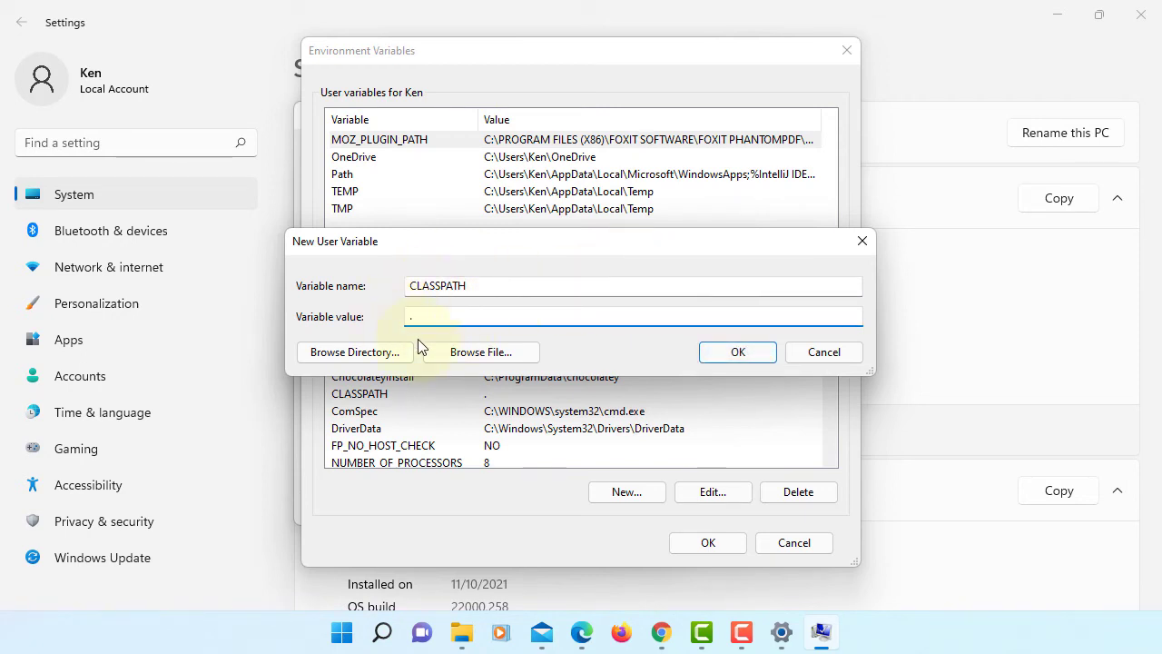
click(731, 352)
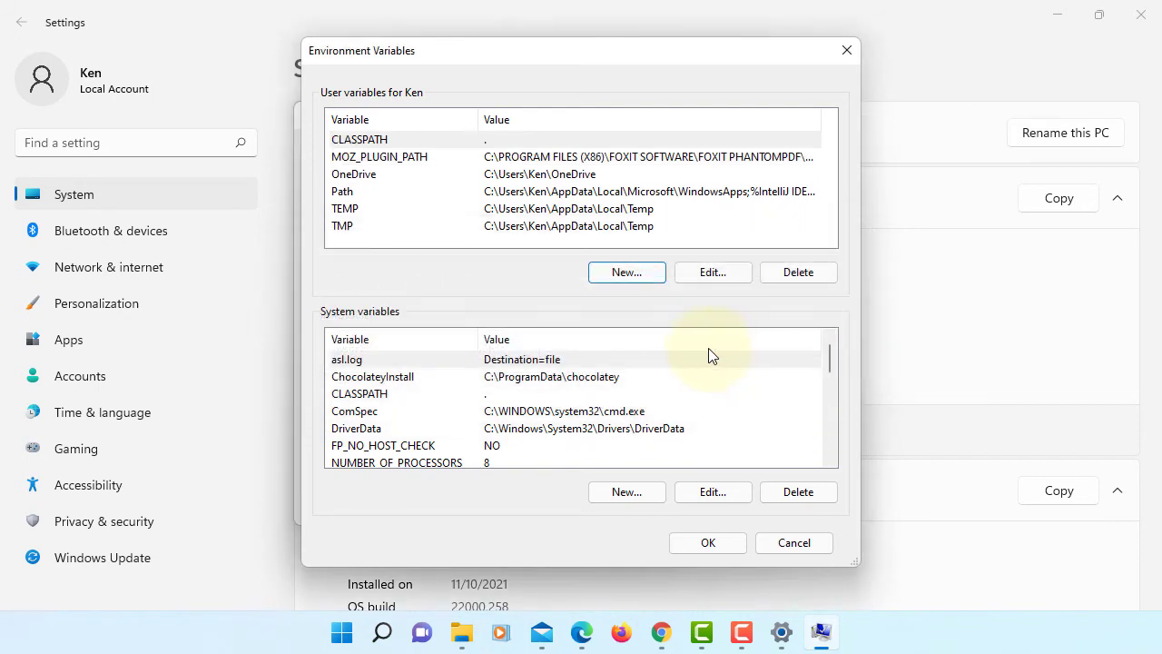
Begin a new user variable and enter the name JAVA_HOME, leaving its value blank
click(626, 274)
text(J)
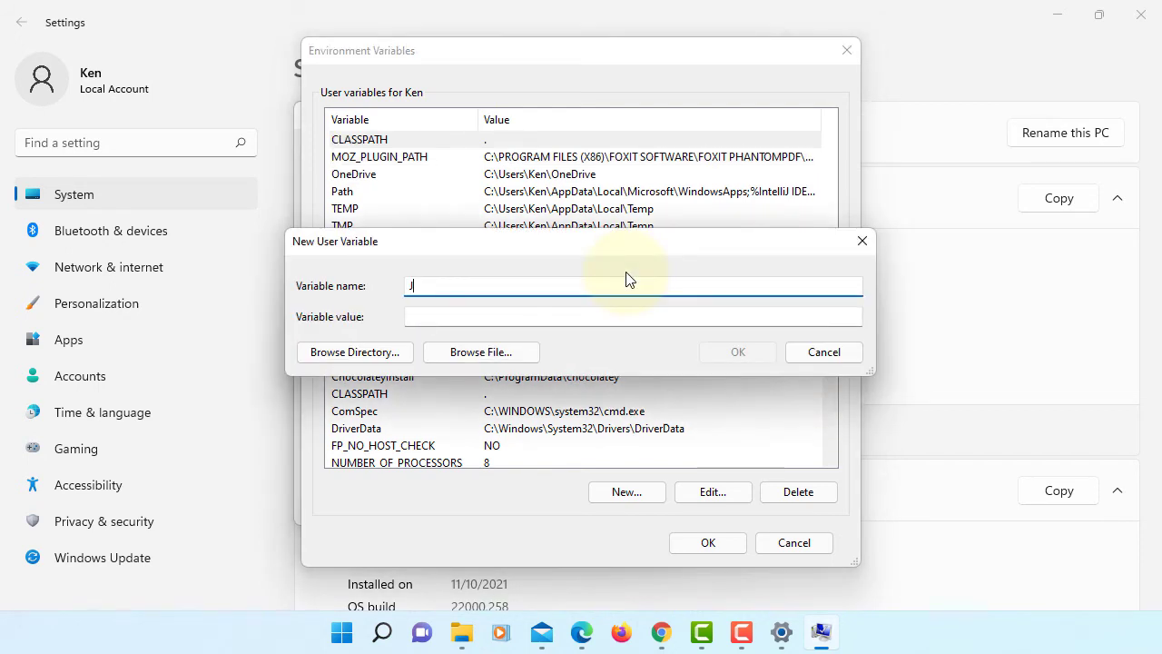
text(AVA_HOME)
key(Tab)
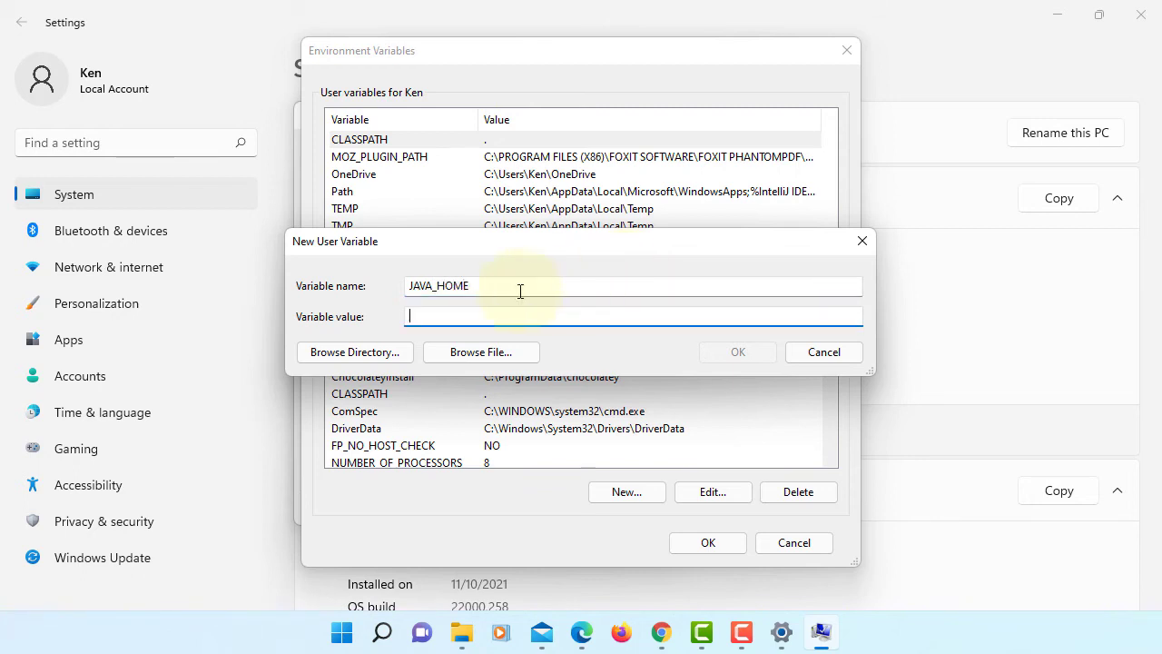
Browse File Explorer to C:\Program Files\Java\jdk-17.0.1 and copy that path from the address bar
click(461, 633)
double_click(418, 396)
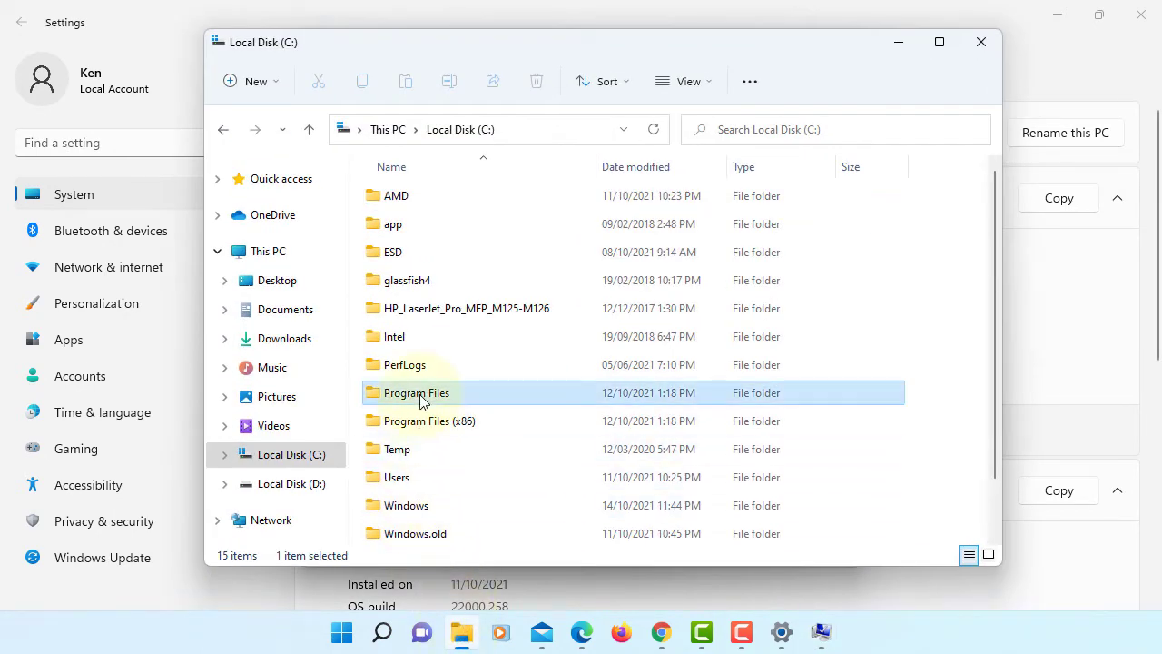
scroll(422, 399, down, 5)
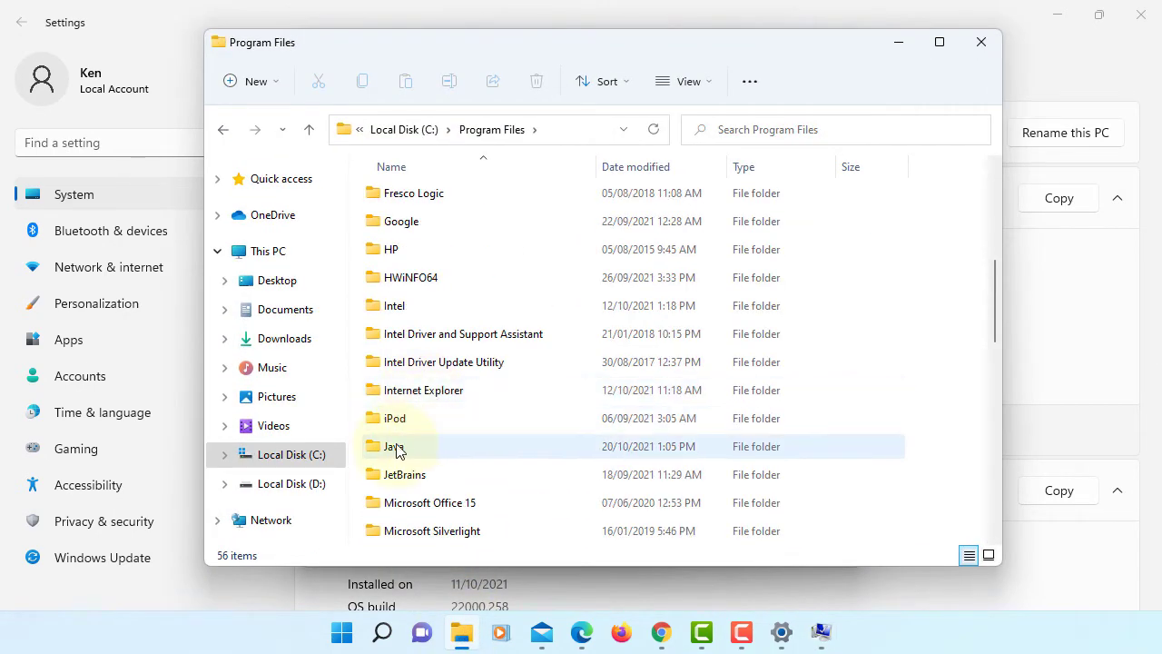
double_click(397, 447)
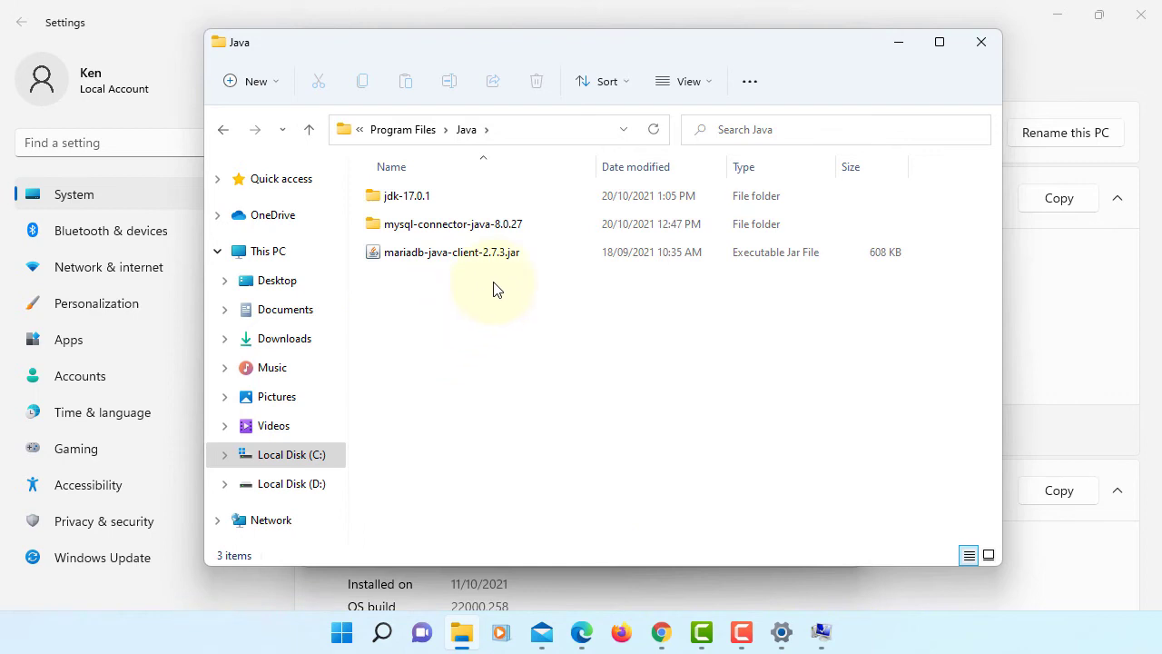
click(474, 201)
double_click(474, 201)
click(572, 139)
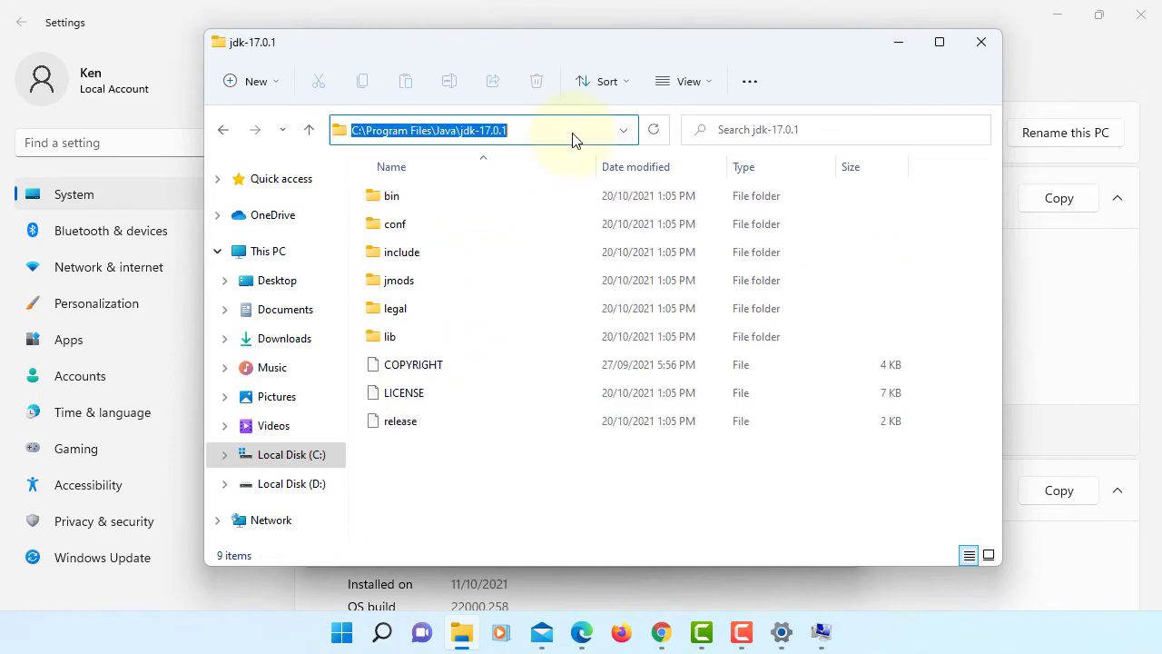
right_click(572, 138)
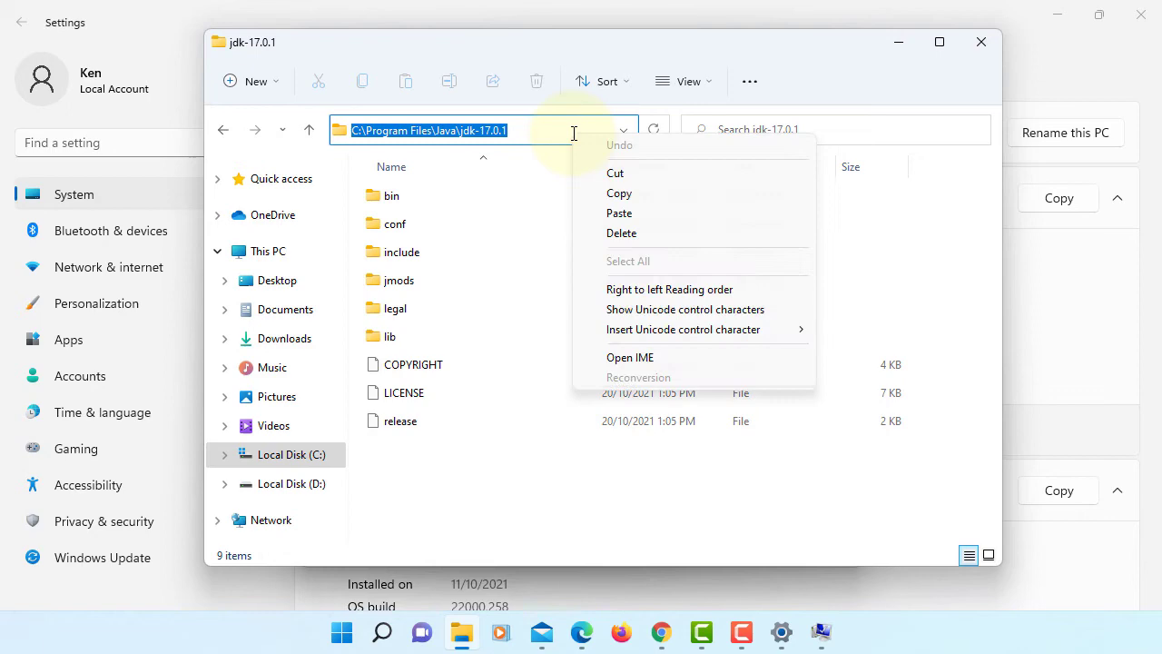
click(618, 192)
Paste C:\Program Files\Java\jdk-17.0.1 as the JAVA_HOME value and save the variable
click(898, 41)
click(495, 319)
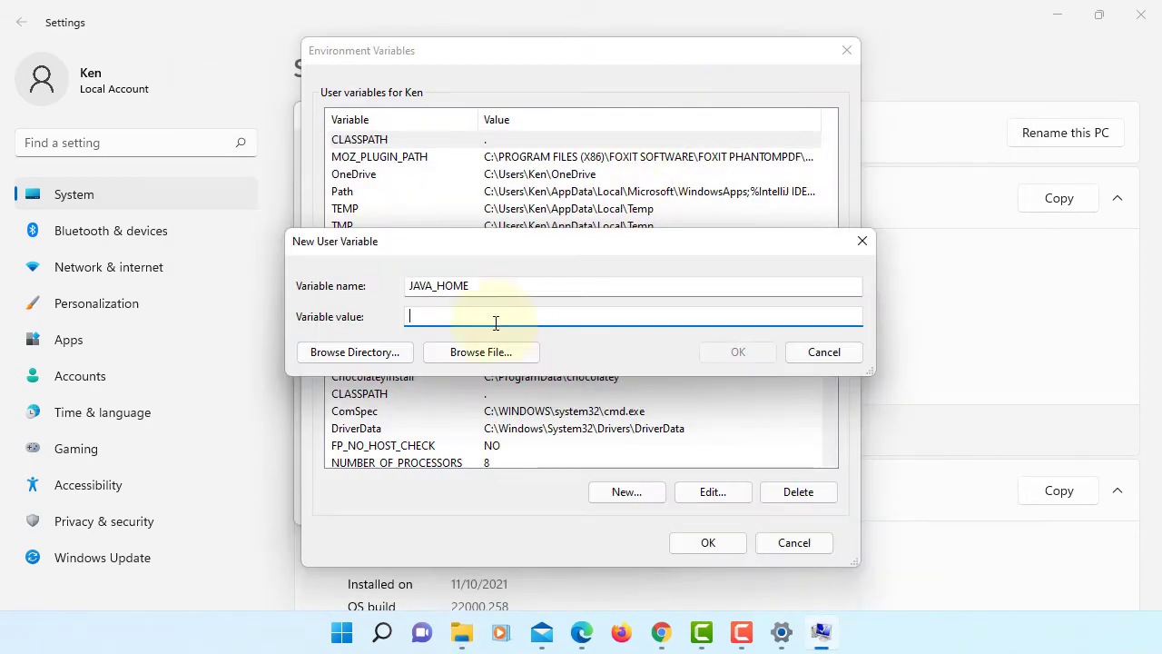
key(ctrl+v)
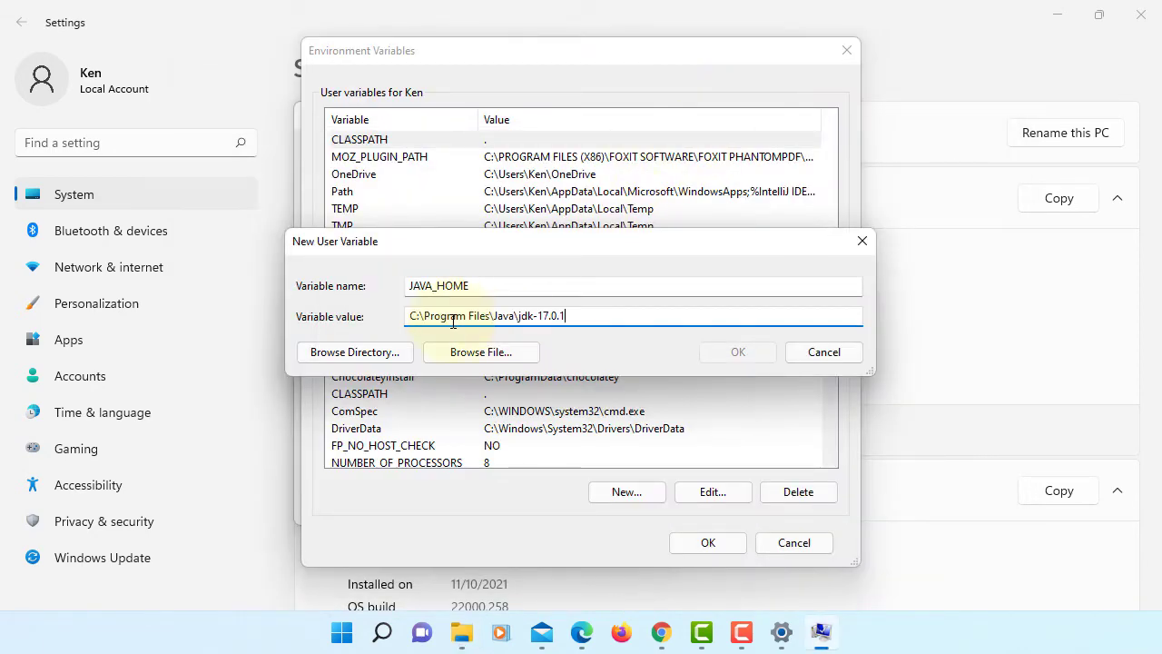
click(728, 352)
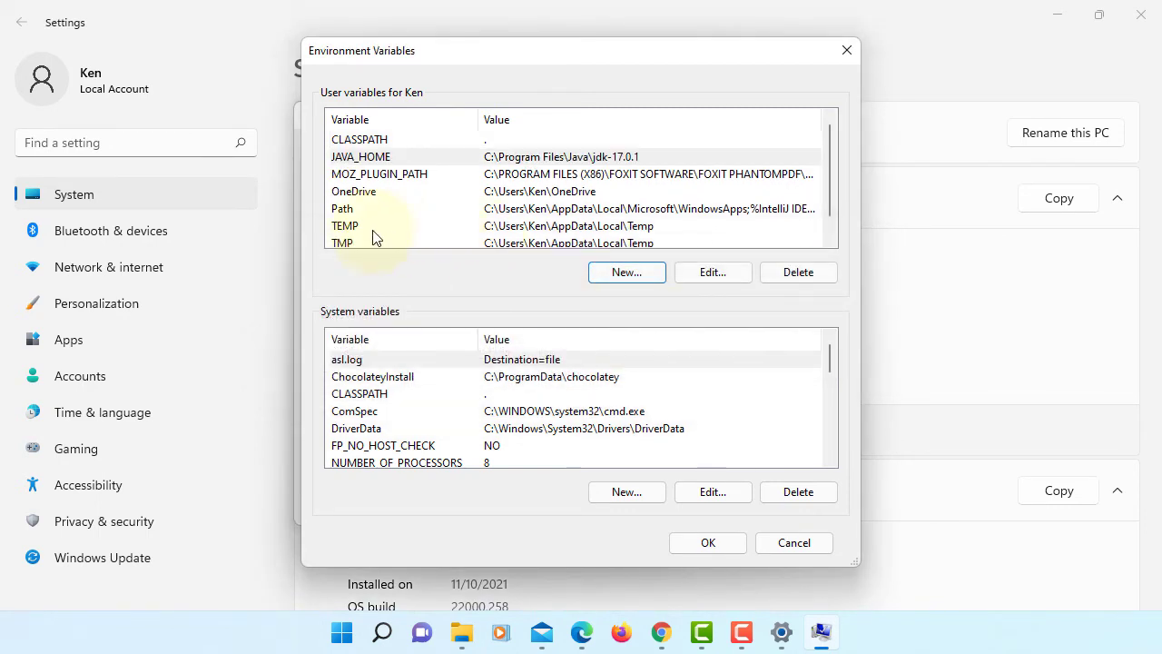
Edit the user Path variable and type %JAVA_HOME%\bin as a new entry
click(350, 210)
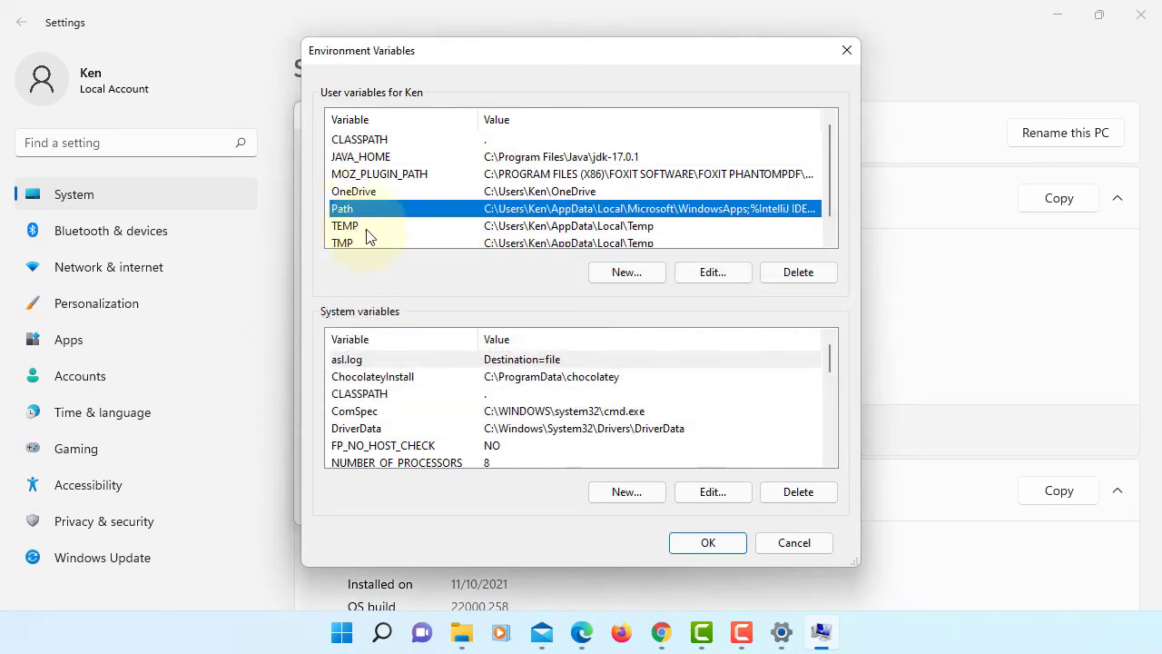
click(713, 272)
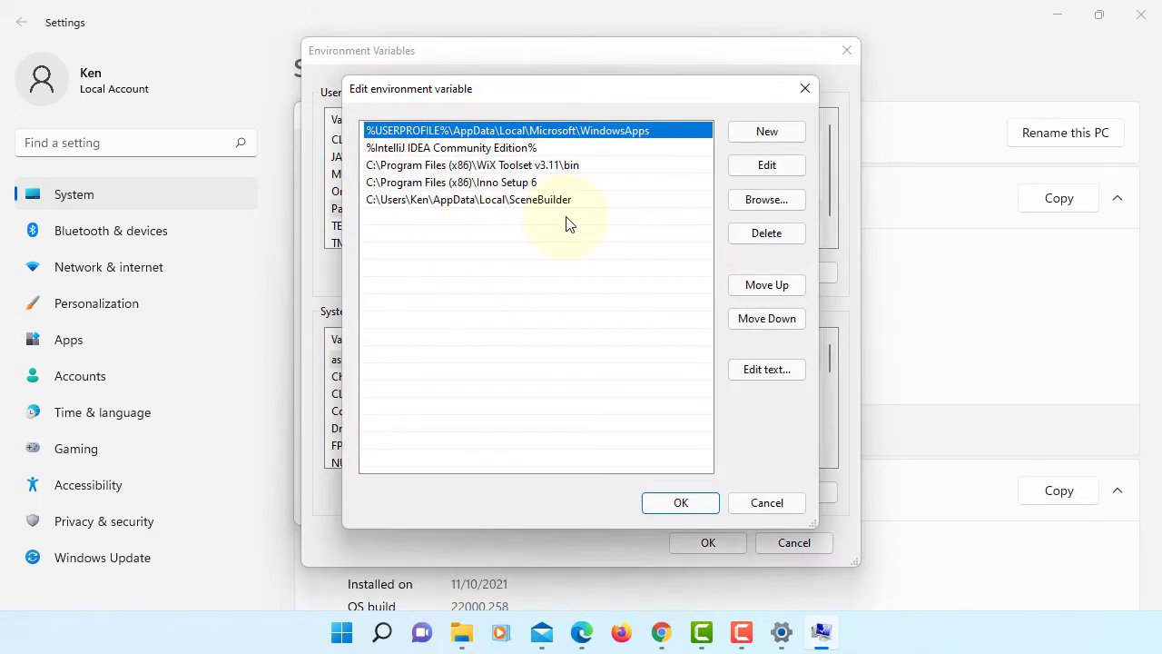
click(777, 130)
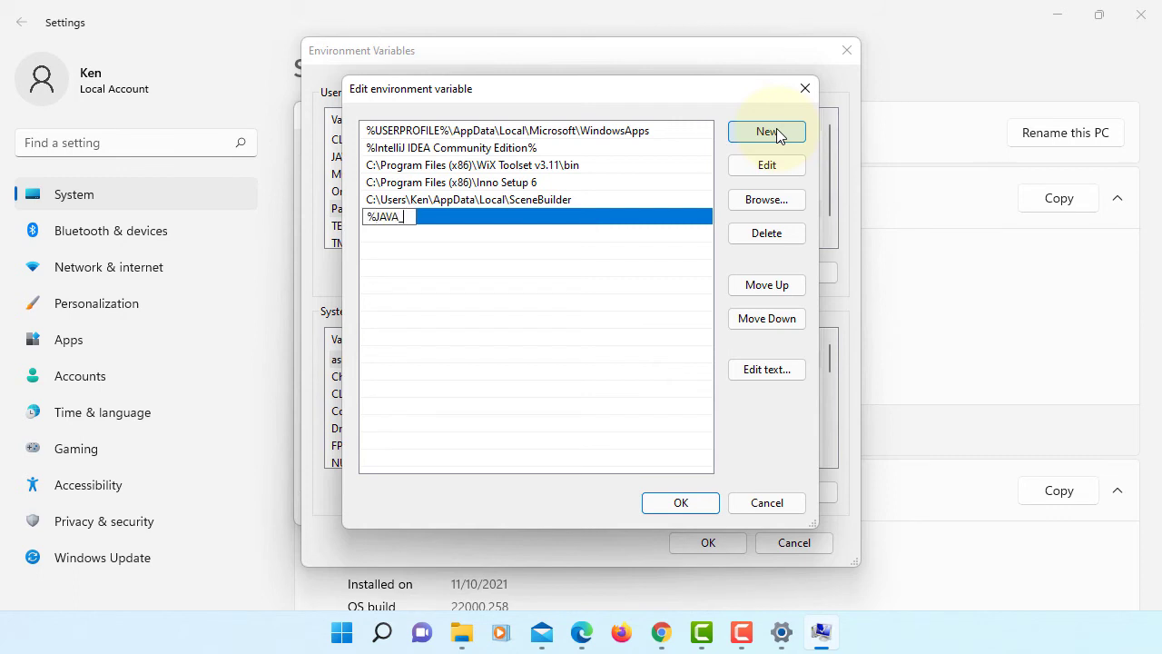
text(%JAVA_HOME%)
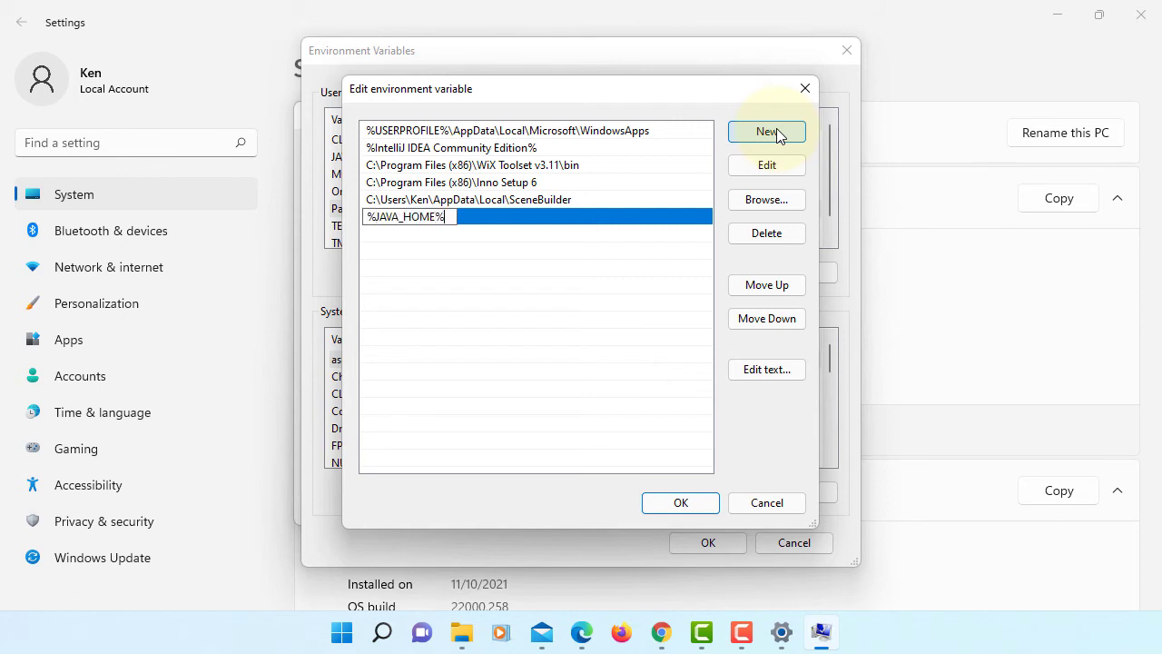
text(\bin)
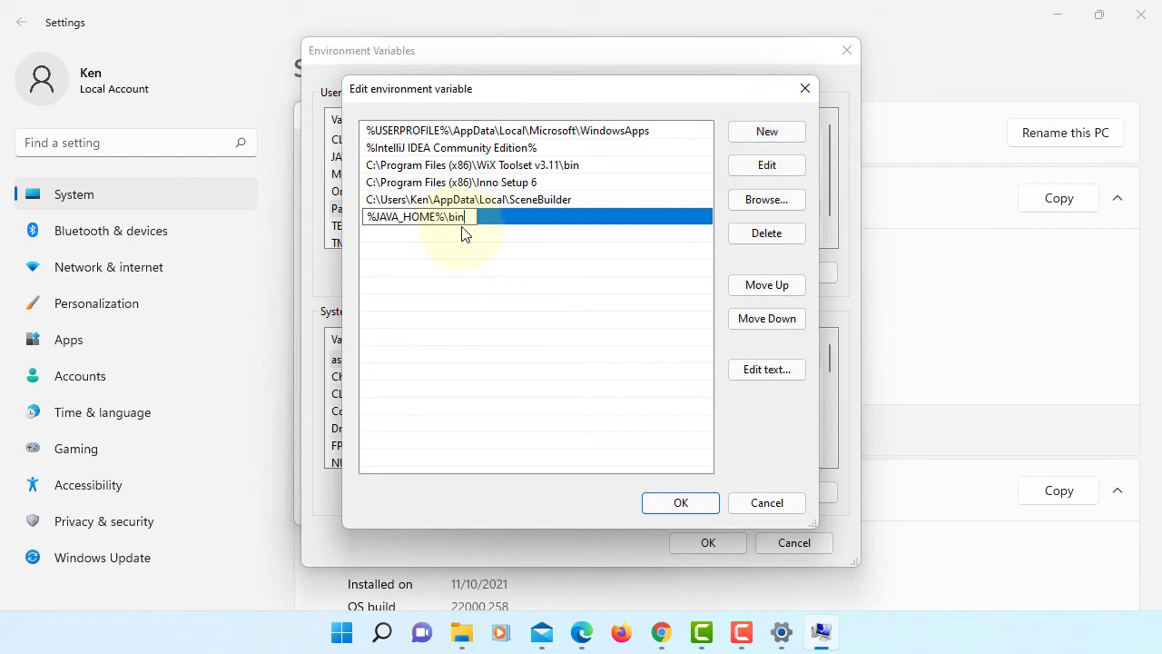
Open jdk-17.0.1\bin in File Explorer and locate java.exe and javac.exe
click(462, 632)
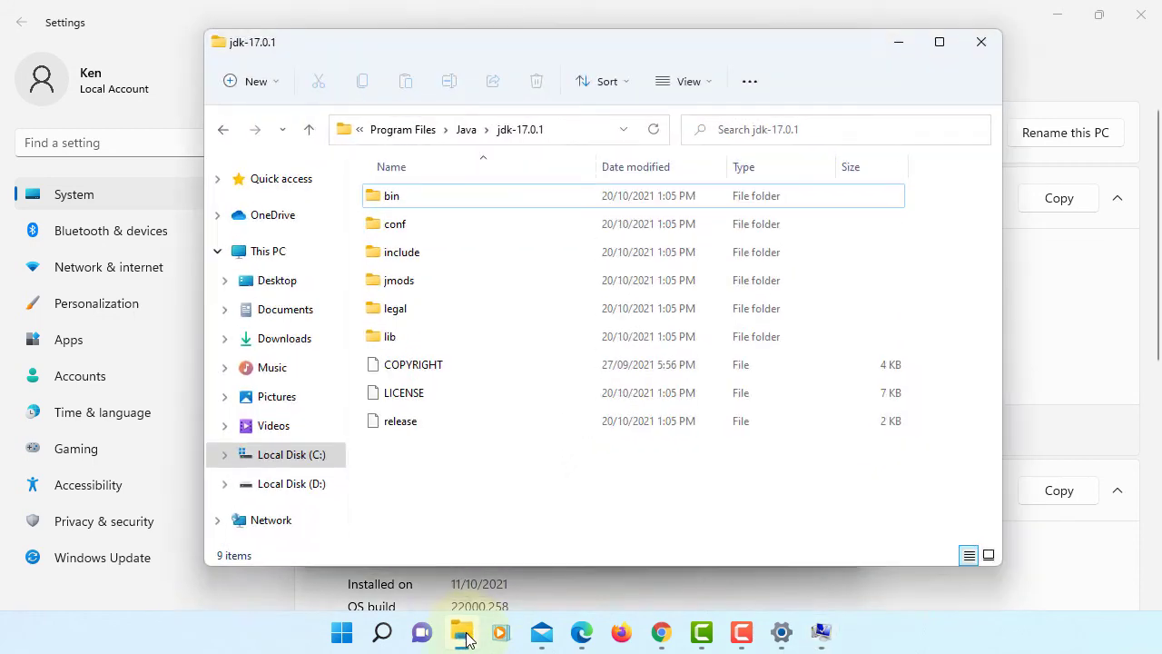
double_click(397, 202)
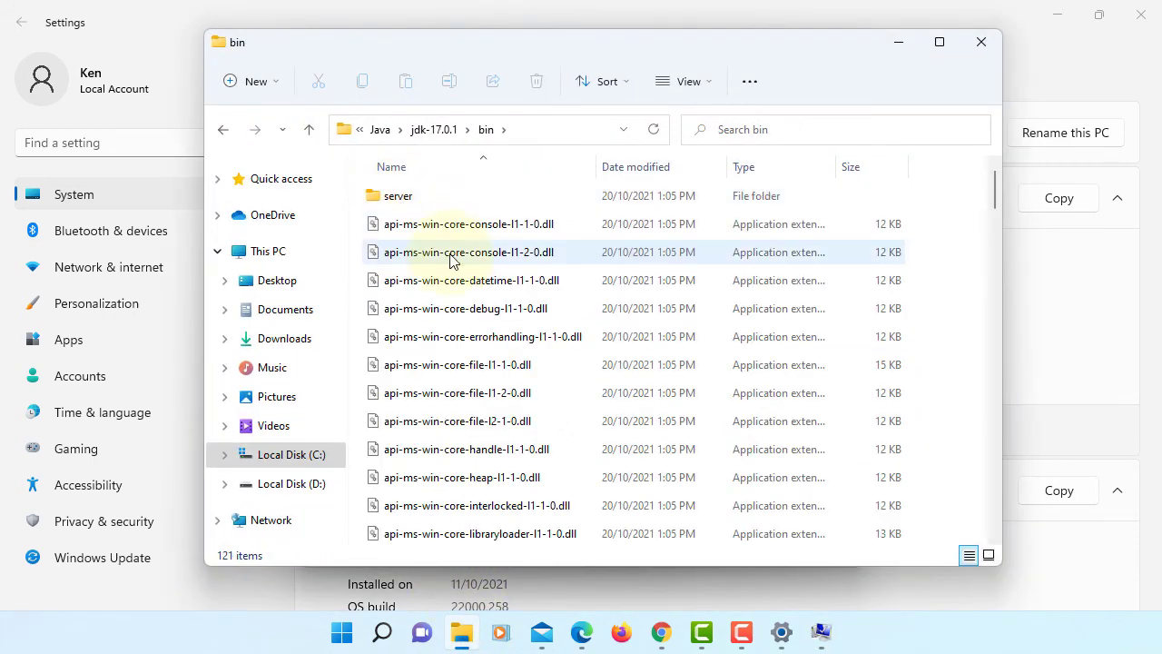
scroll(514, 328, down, 15)
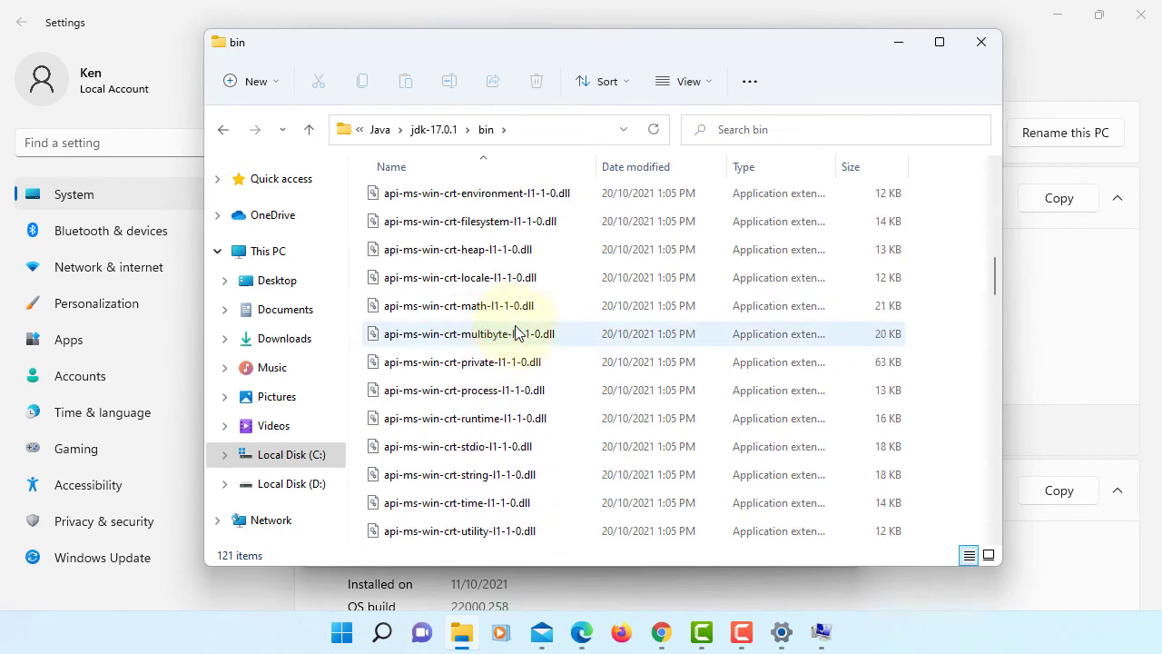
scroll(515, 333, down, 2)
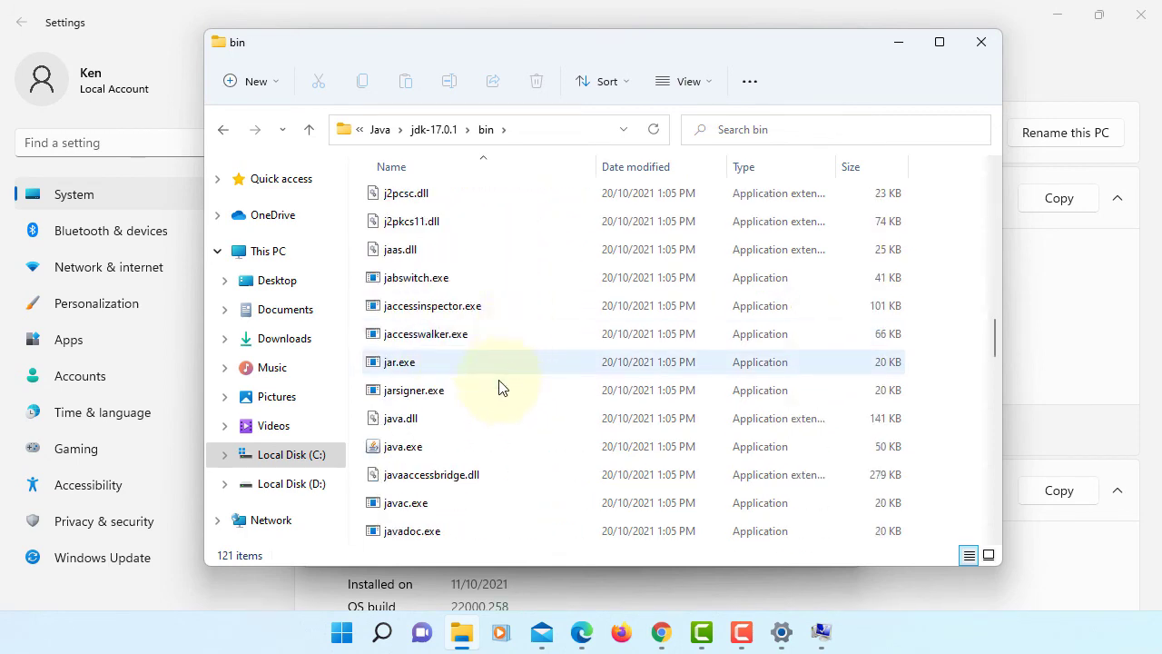
click(427, 447)
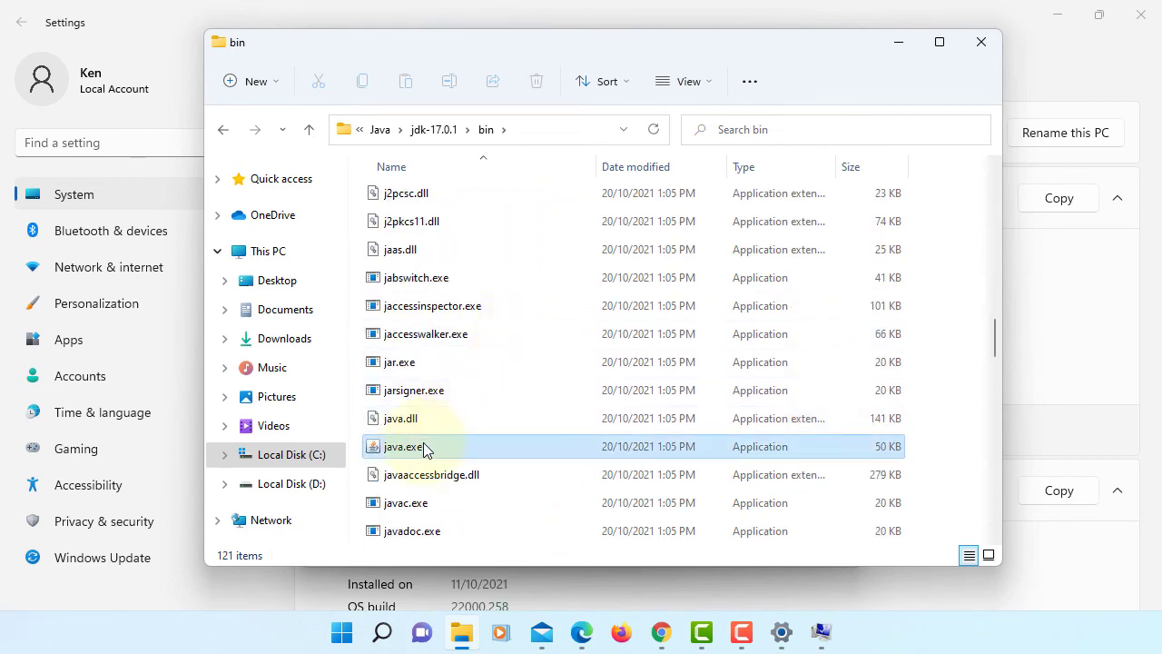
click(407, 508)
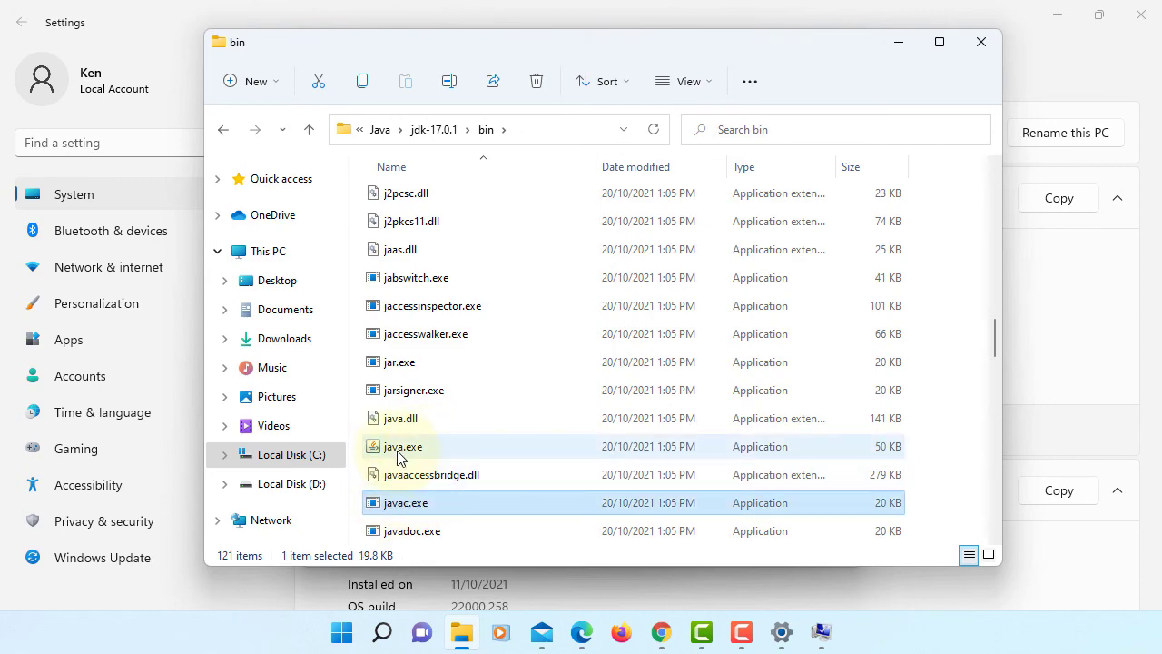
Confirm the edited Path, Environment Variables and System Properties dialogs with OK, then close Settings
click(898, 45)
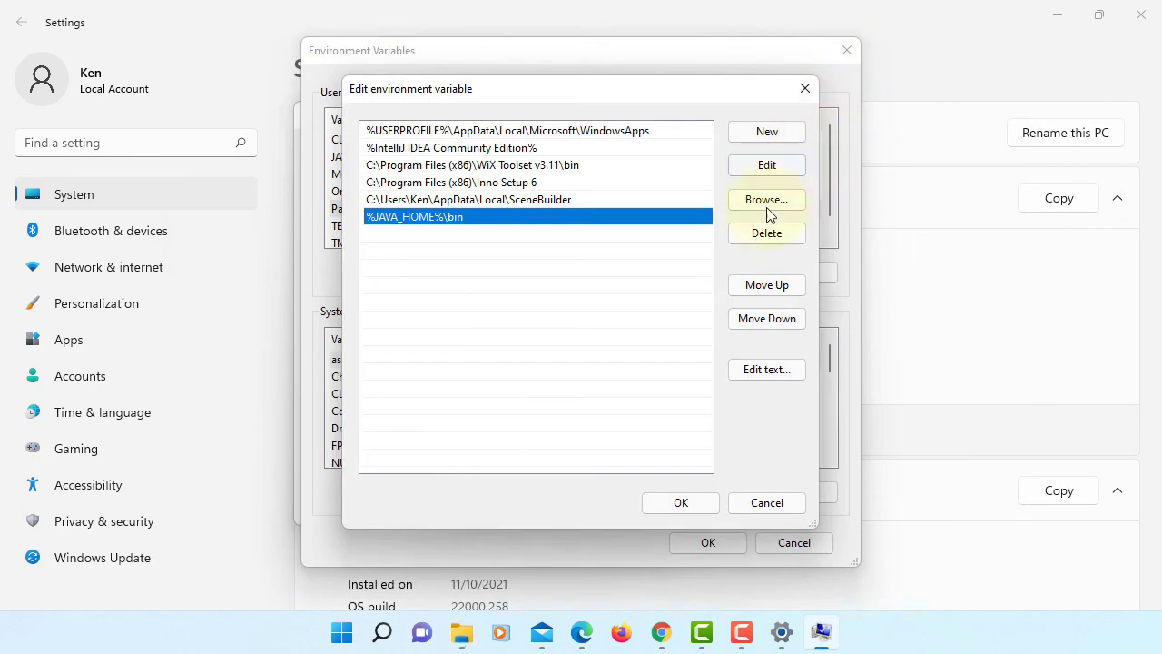
click(685, 501)
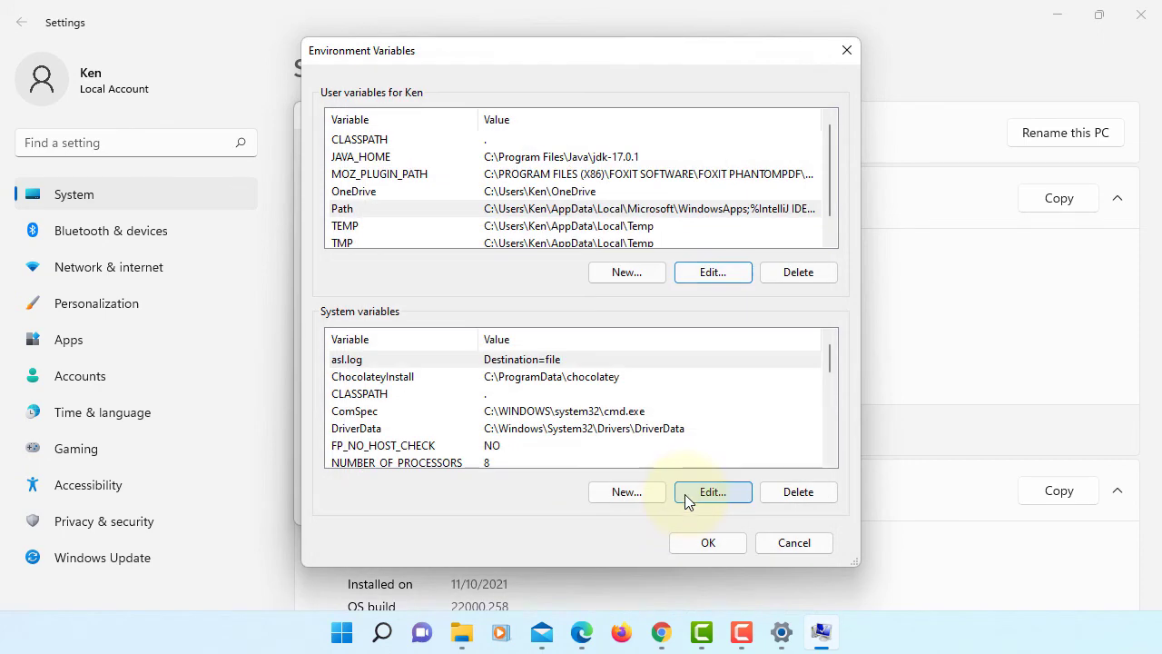
click(704, 542)
click(480, 508)
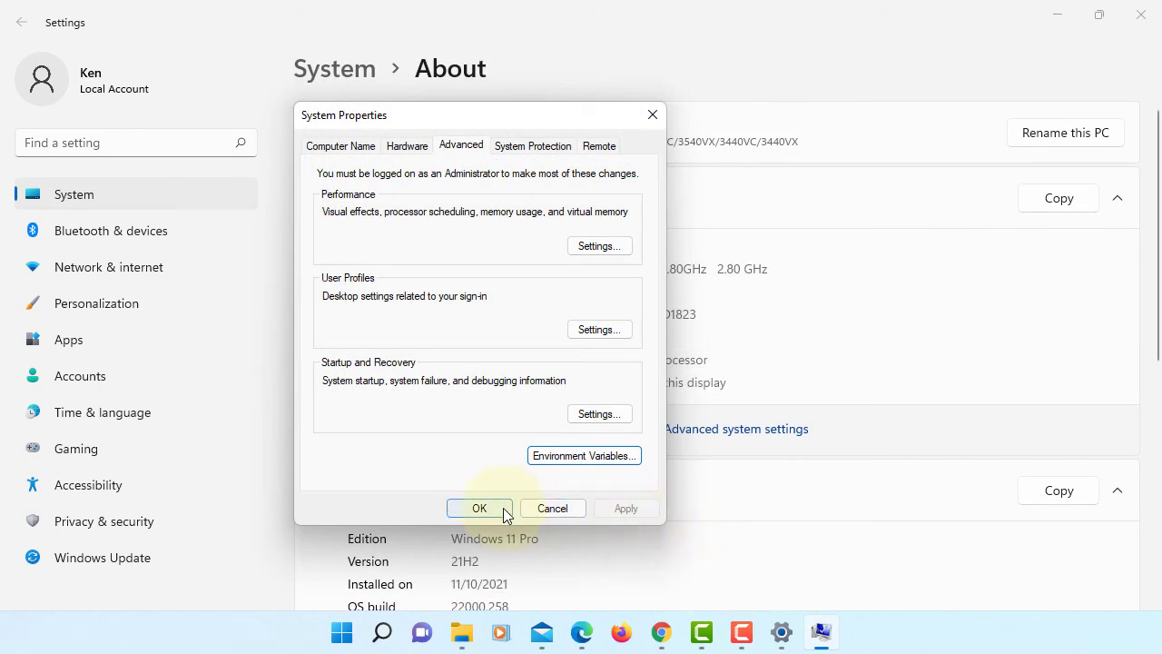
click(1141, 14)
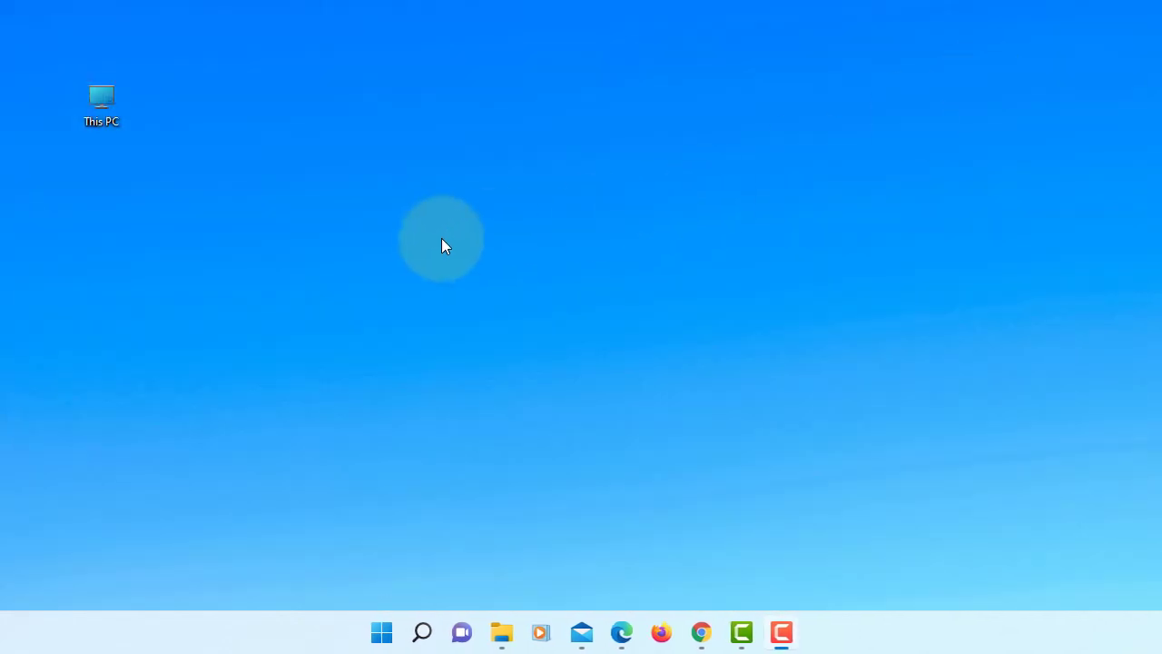
Launch Command Prompt via a 'cmd' search and run java -version, which reports 17.0.1
click(422, 635)
text(cmd)
key(Return)
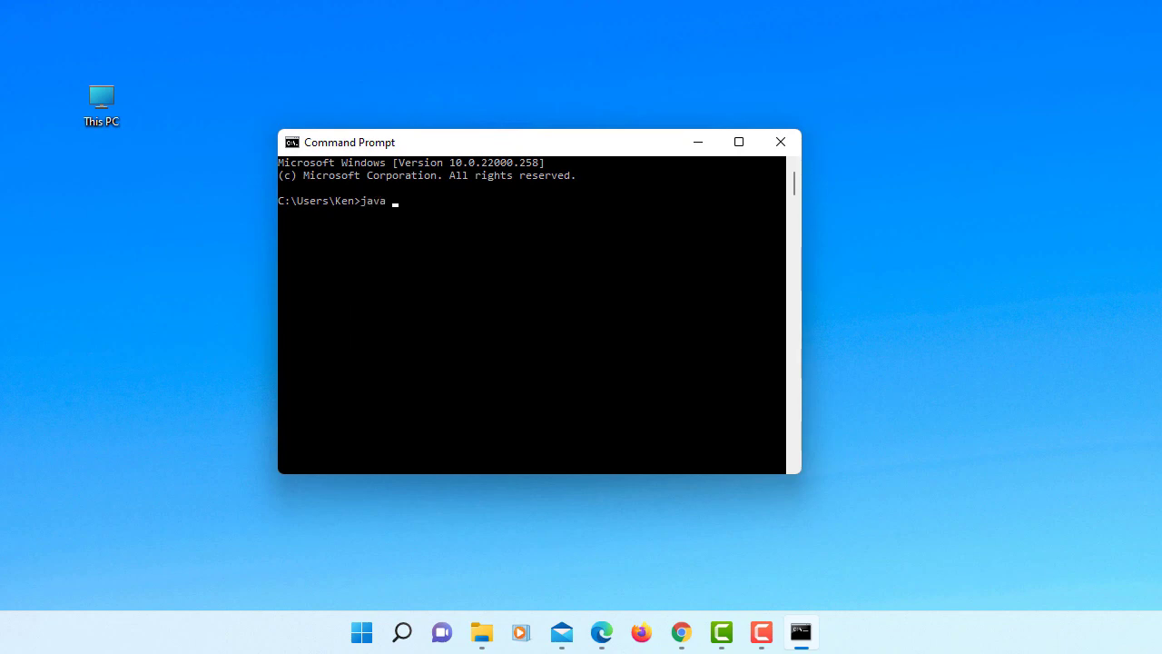
text(java -version)
key(Return)
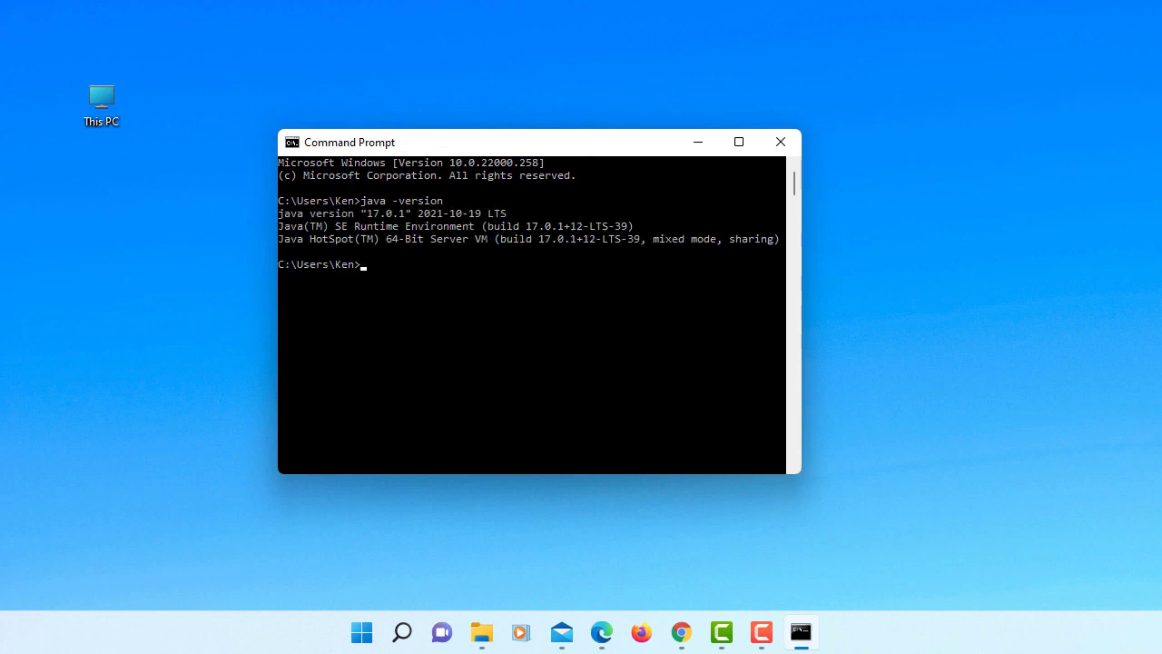